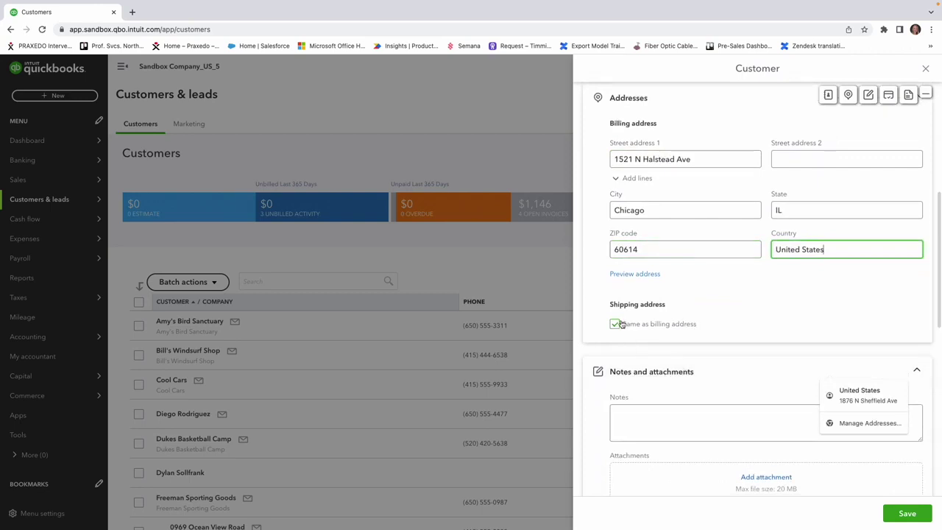
# Keep the shipping address the same as the billing address and save the new customer record.
pyautogui.scroll(-1, 616, 328)
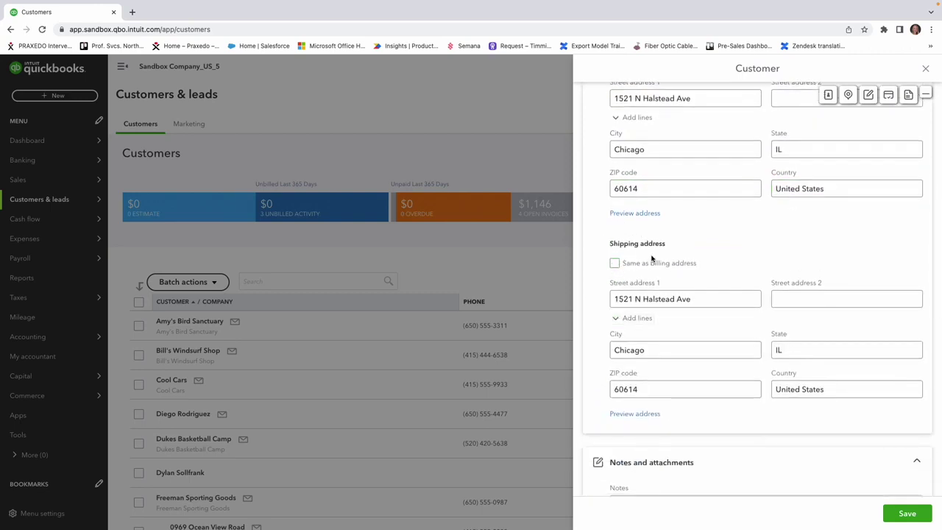
pyautogui.click(616, 263)
pyautogui.scroll(-3, 617, 266)
pyautogui.scroll(-5, 617, 266)
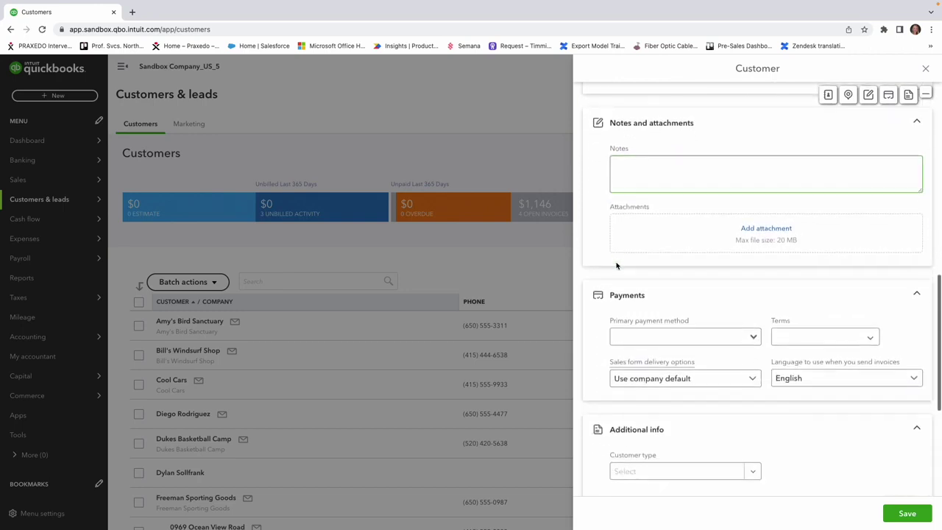
pyautogui.scroll(-1, 631, 322)
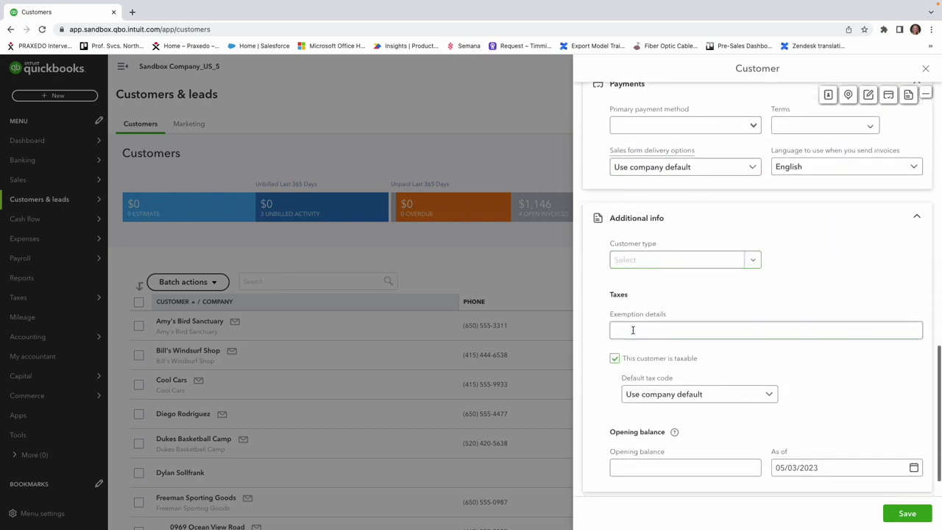
pyautogui.click(648, 248)
pyautogui.click(647, 250)
pyautogui.scroll(-1, 631, 314)
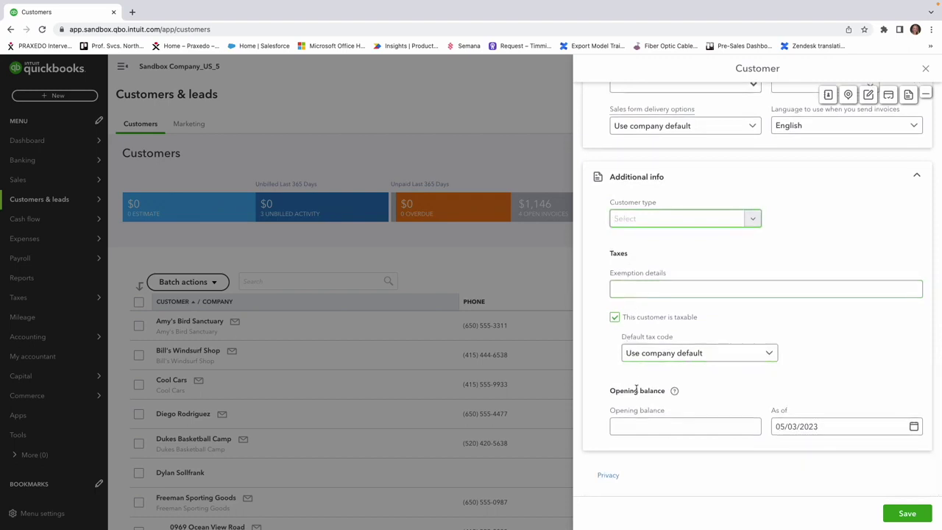
pyautogui.click(906, 518)
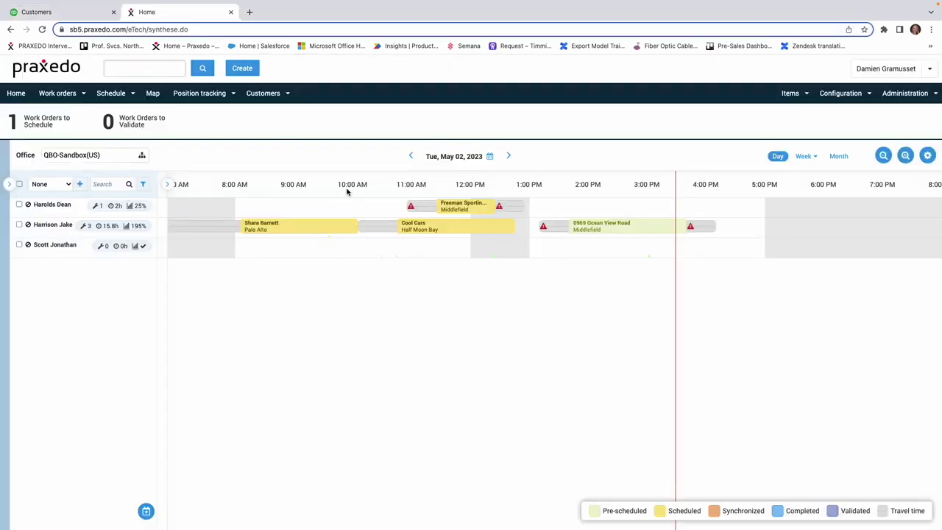
# Switch to Praxedo and check the customer record for John's Corner Shop and its linked site.
pyautogui.click(287, 94)
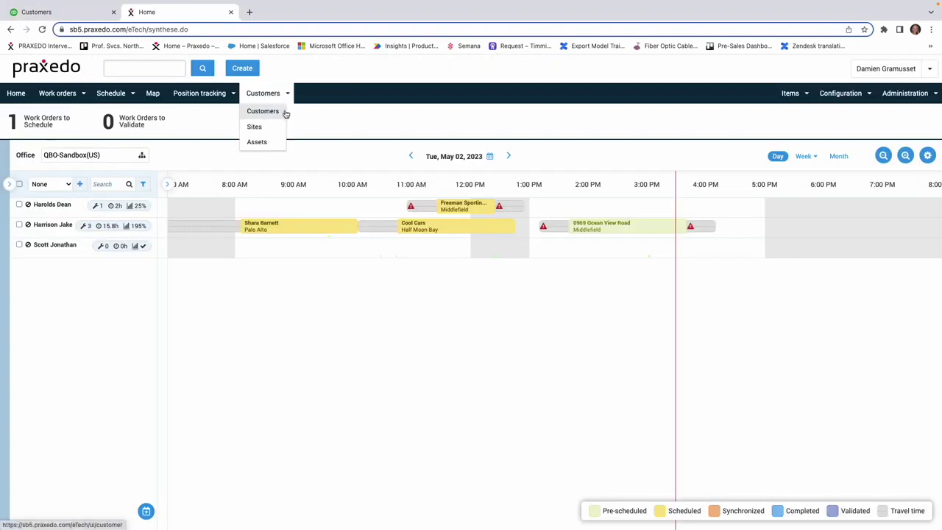
pyautogui.click(284, 112)
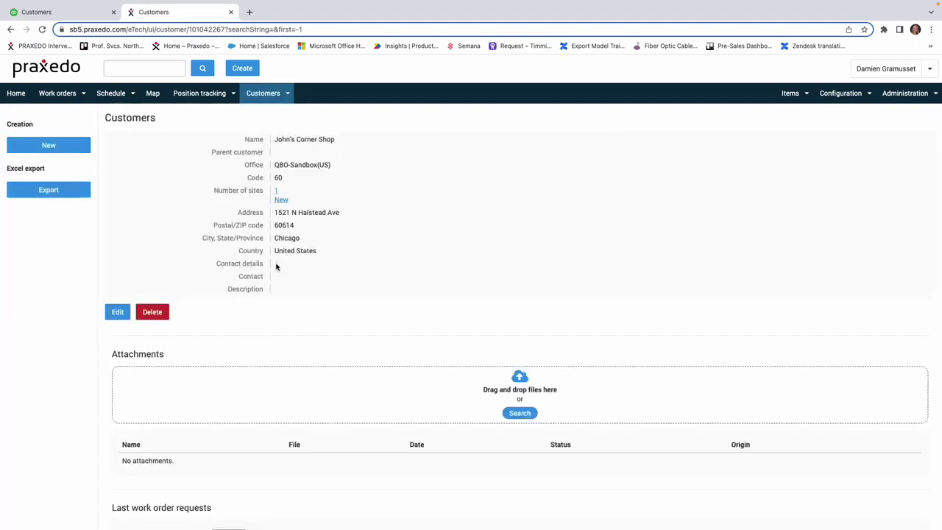
pyautogui.click(277, 193)
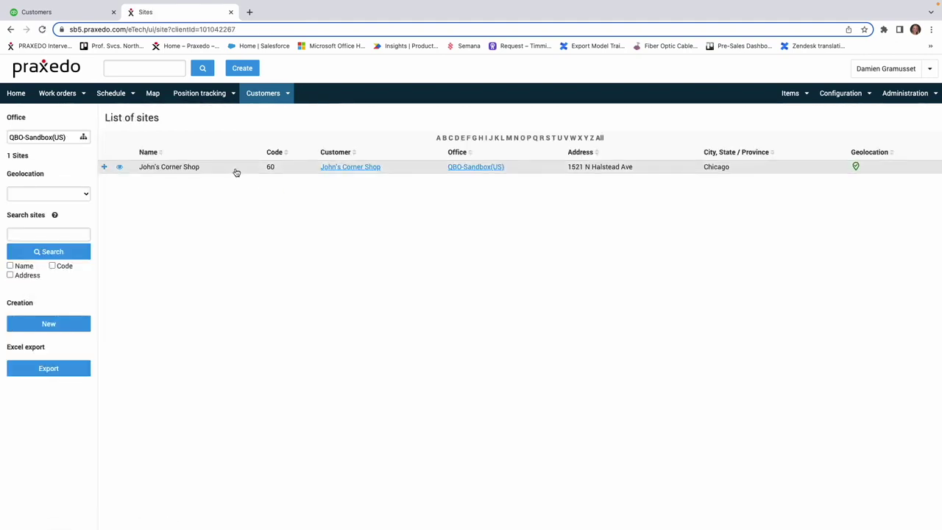
pyautogui.click(236, 172)
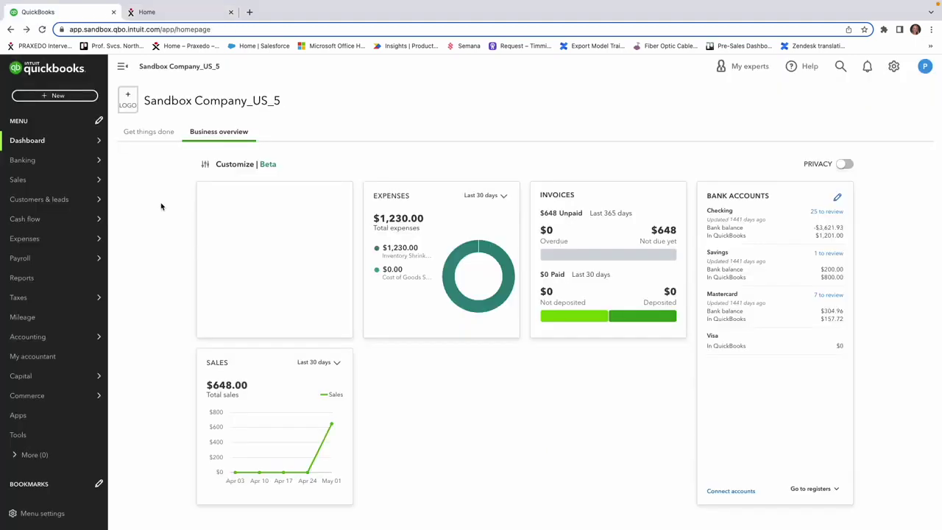
# In QuickBooks, create inventory product 1080p Security Camera System with SKU 572957, initial quantity 300 and as-of date 05/02/2023.
pyautogui.moveTo(82, 184)
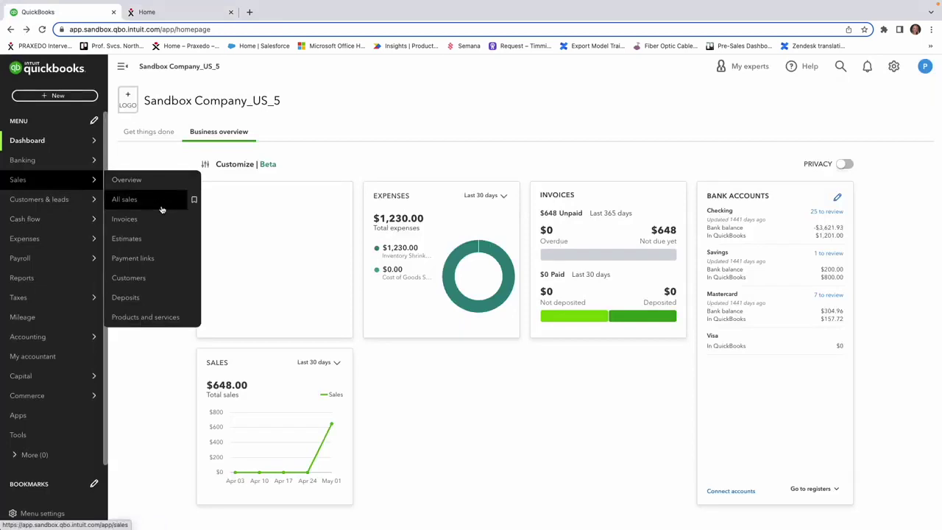
pyautogui.click(181, 324)
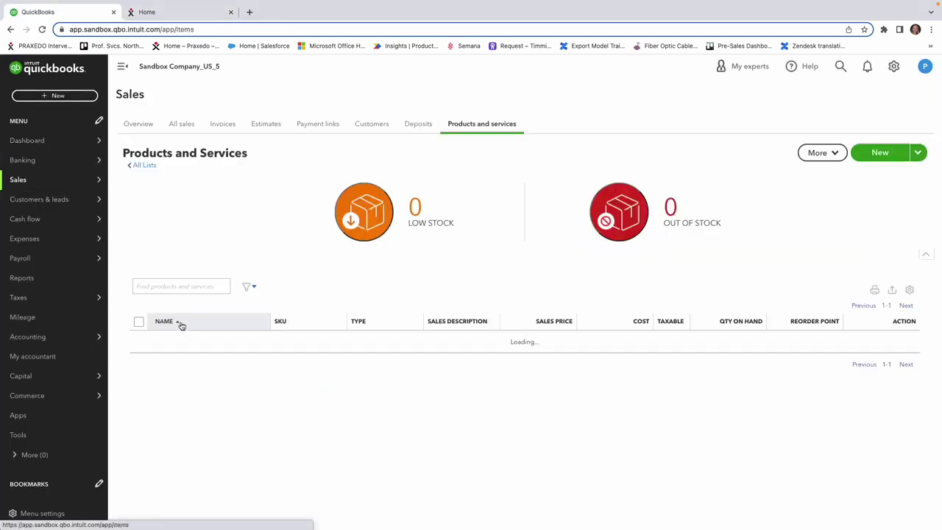
pyautogui.click(881, 153)
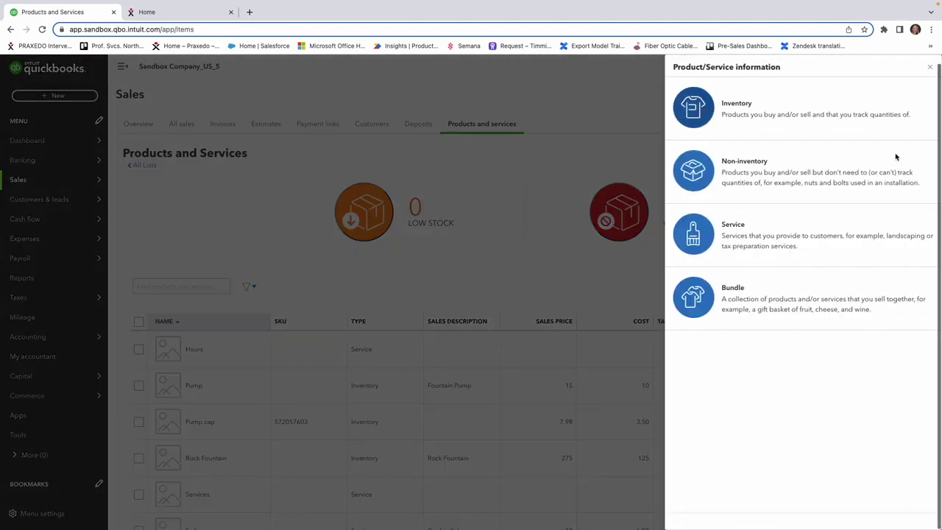
pyautogui.click(792, 122)
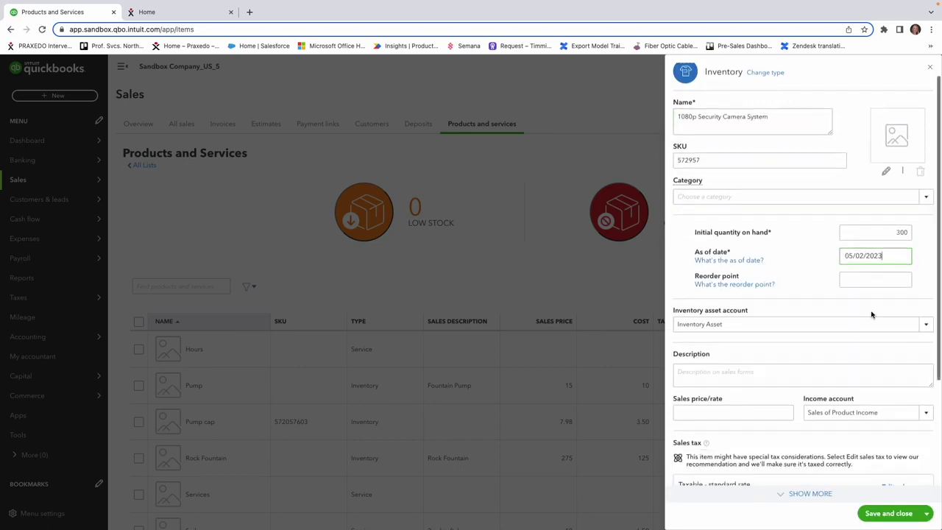
# Set the product's sales price to 189.00 and its cost to 109.00, and save it.
pyautogui.scroll(-5, 871, 312)
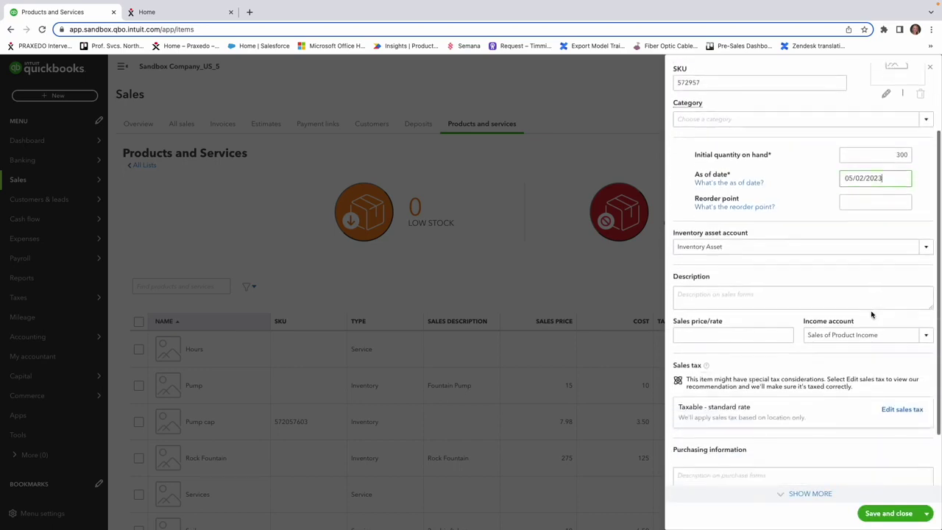
pyautogui.click(770, 251)
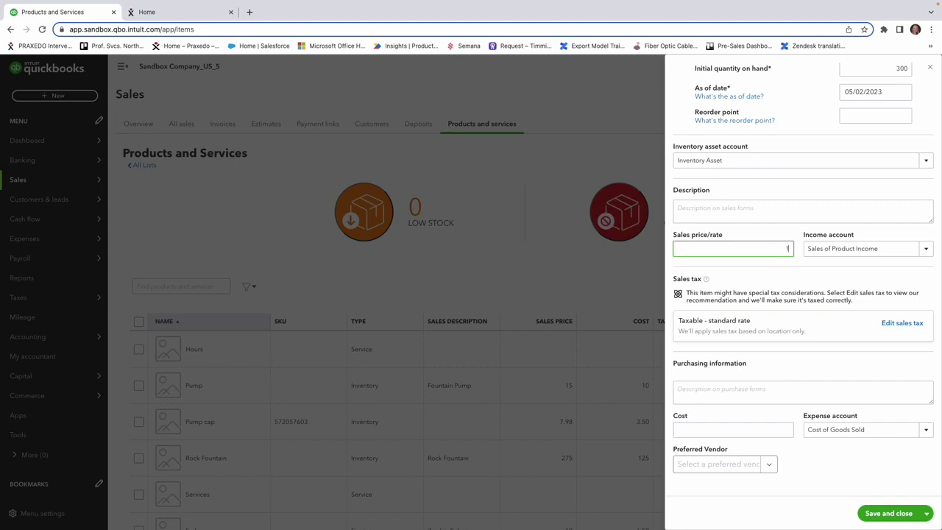
pyautogui.write('189.0')
pyautogui.write('0')
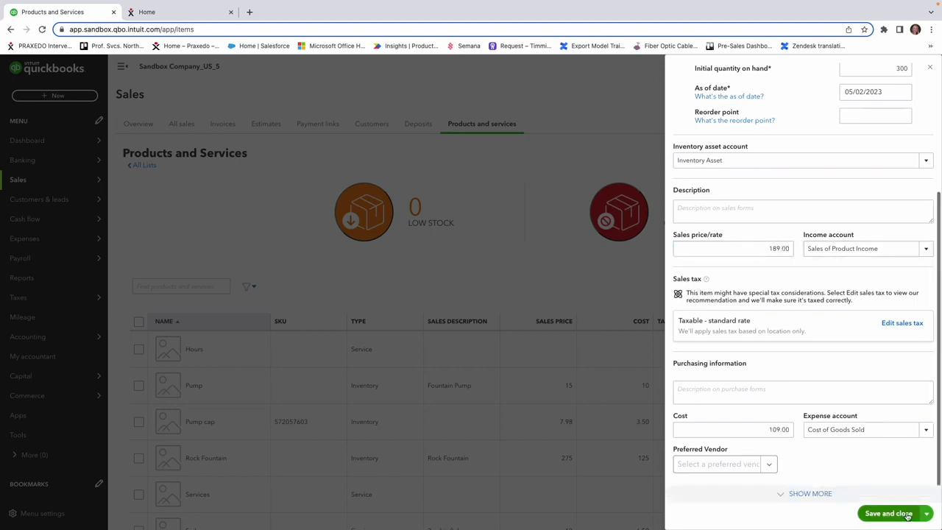
pyautogui.click(905, 516)
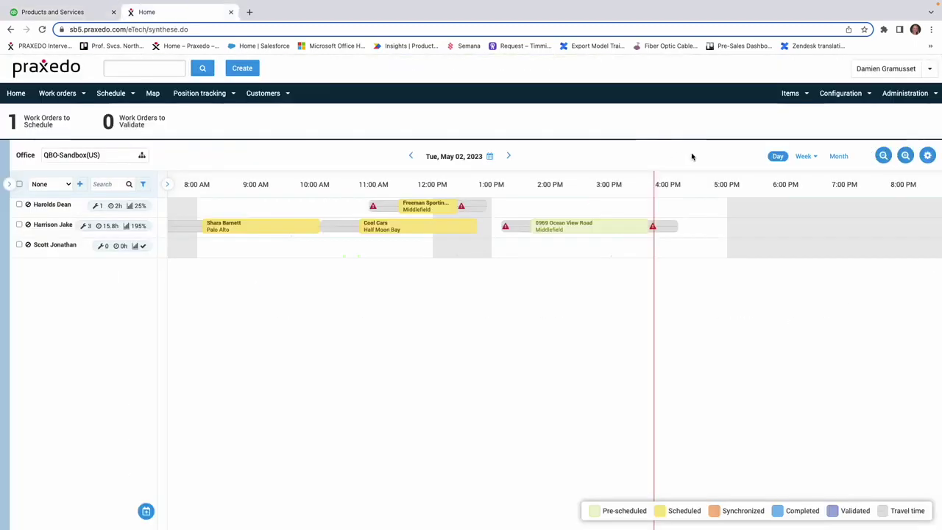
# Switch to Praxedo and view the list of items.
pyautogui.moveTo(790, 99)
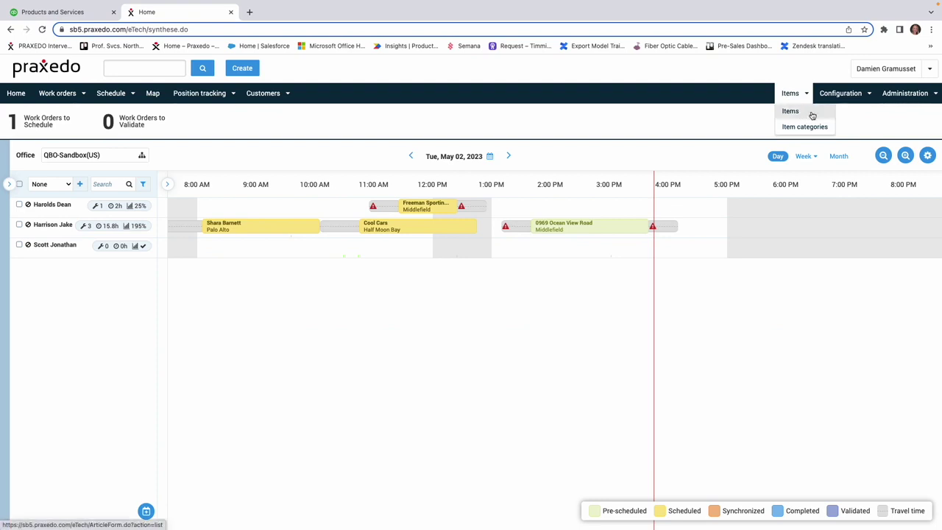
pyautogui.click(813, 115)
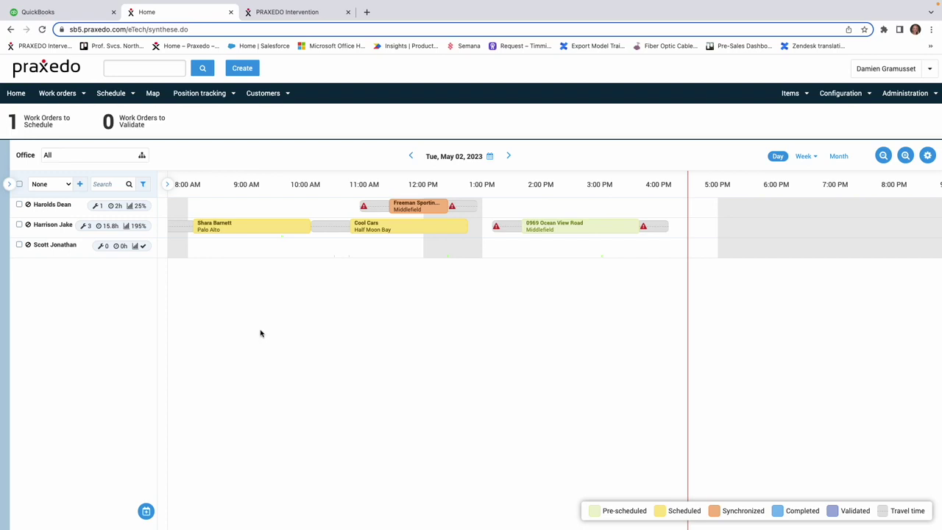
# Create a work order for customer John's Corner Shop with the Standard Installation work order type.
pyautogui.click(243, 70)
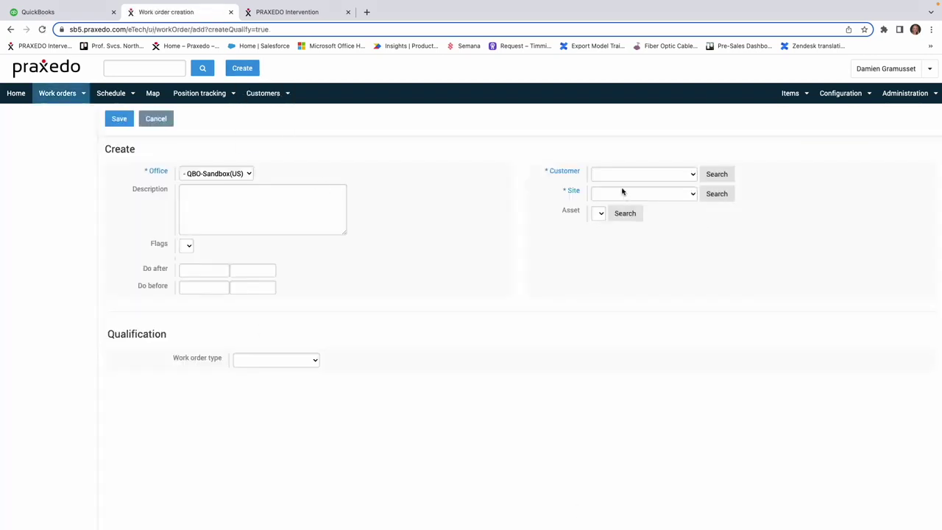
pyautogui.click(621, 175)
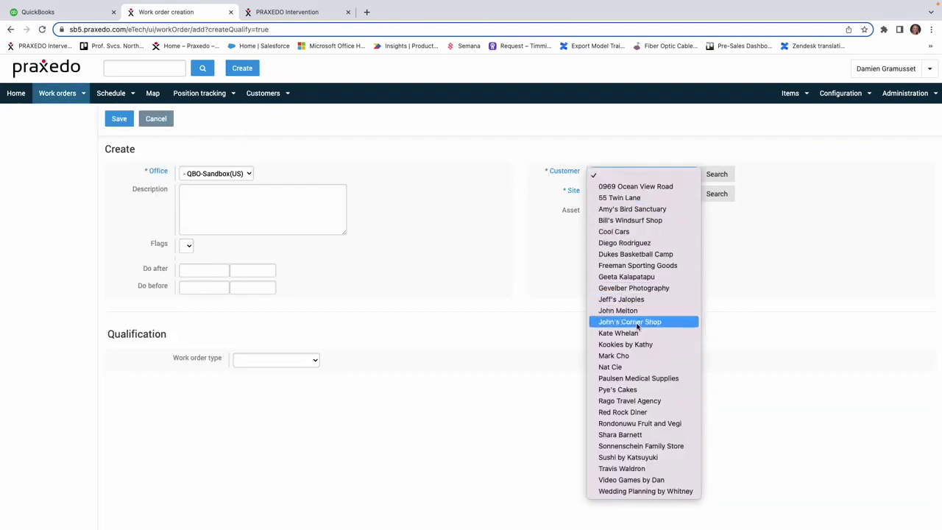
pyautogui.click(676, 323)
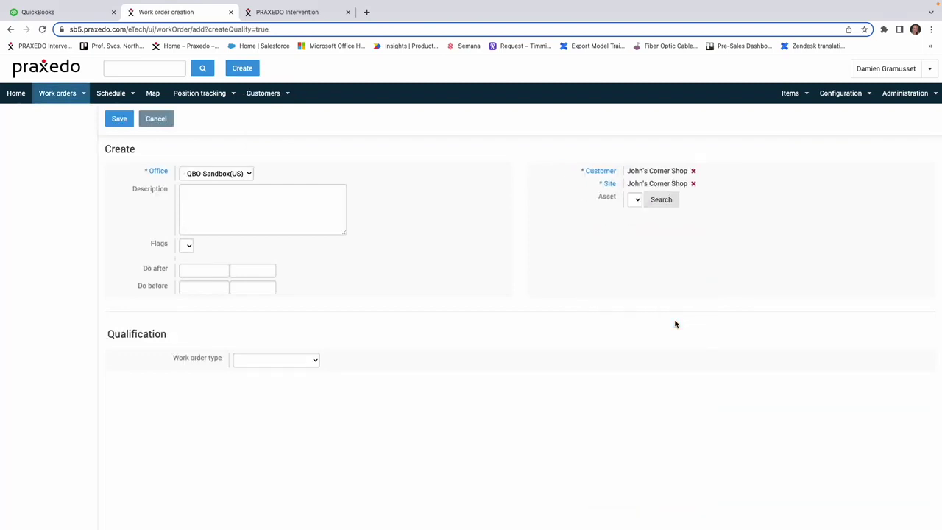
pyautogui.click(269, 361)
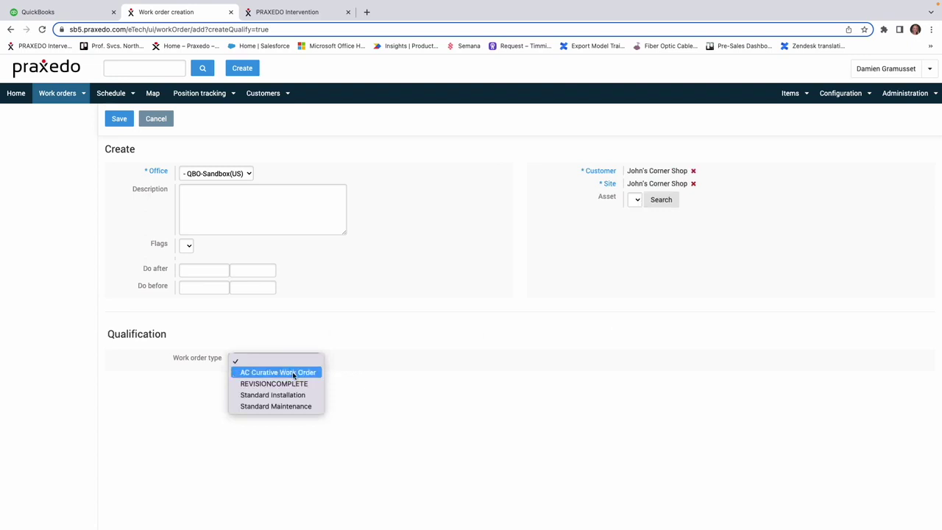
pyautogui.click(311, 397)
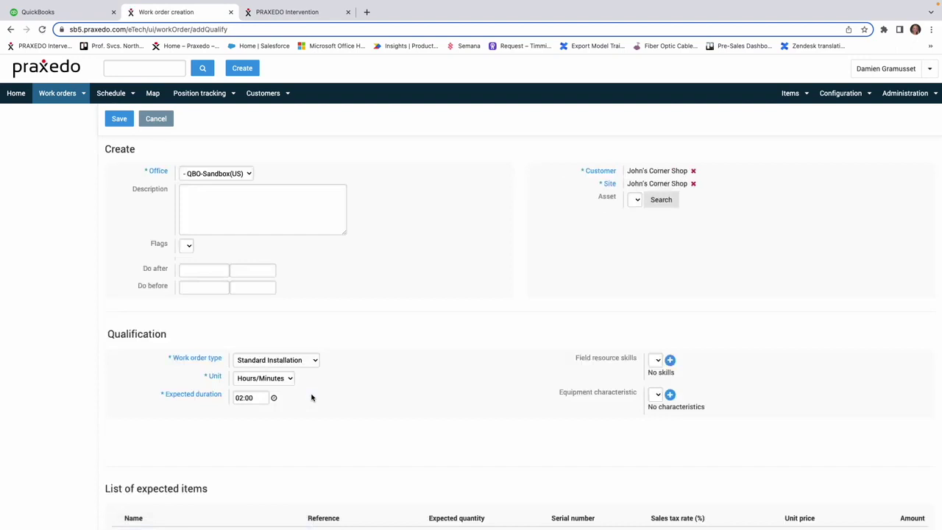
# Enter the work order description "Install 2 cameras. One facing POS and one facing door.".
pyautogui.scroll(-1, 311, 398)
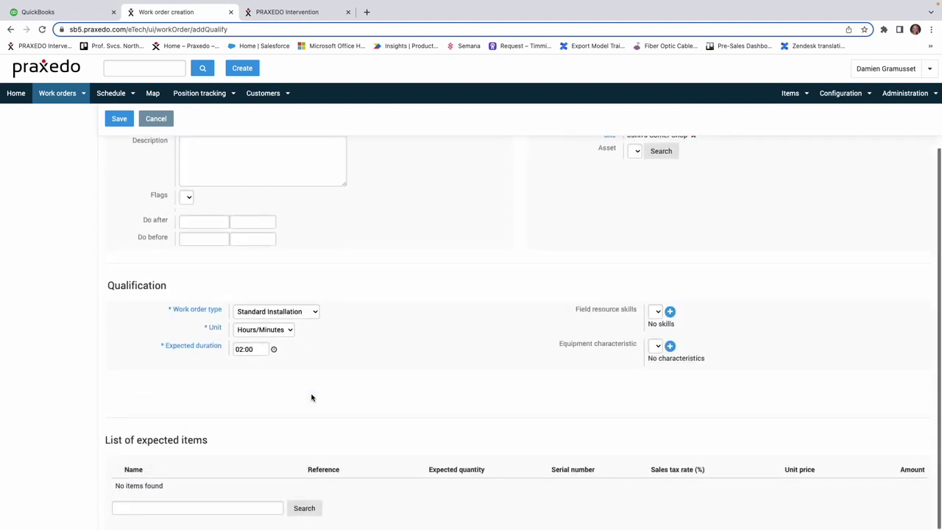
pyautogui.scroll(1, 248, 290)
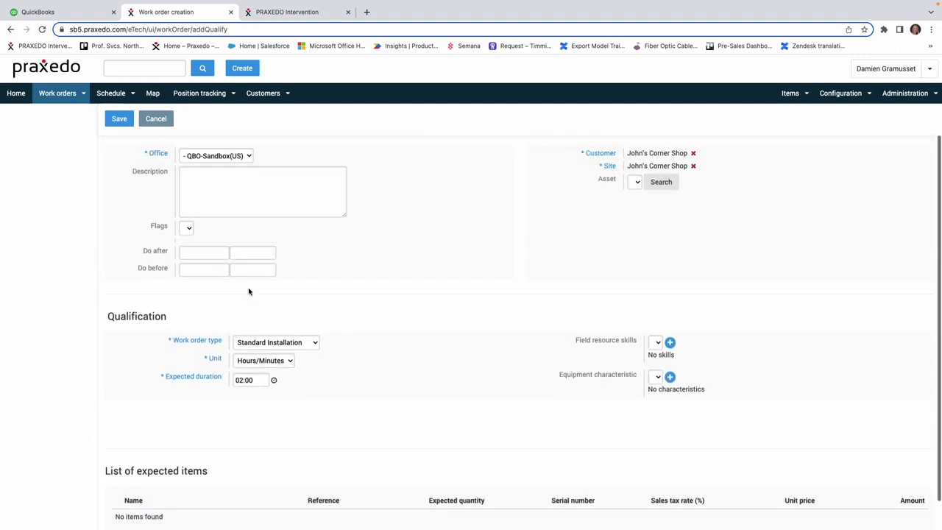
pyautogui.click(223, 218)
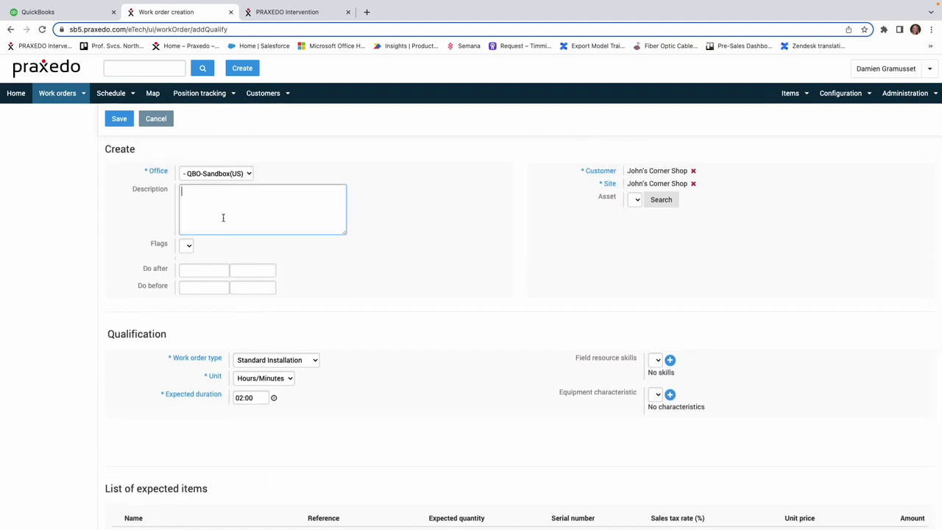
pyautogui.write('Install 2 cameras. One facing POS and one facing door.')
# Add 1080p Security Camera System to the expected items with quantity 1 and save the work order.
pyautogui.scroll(-1, 162, 442)
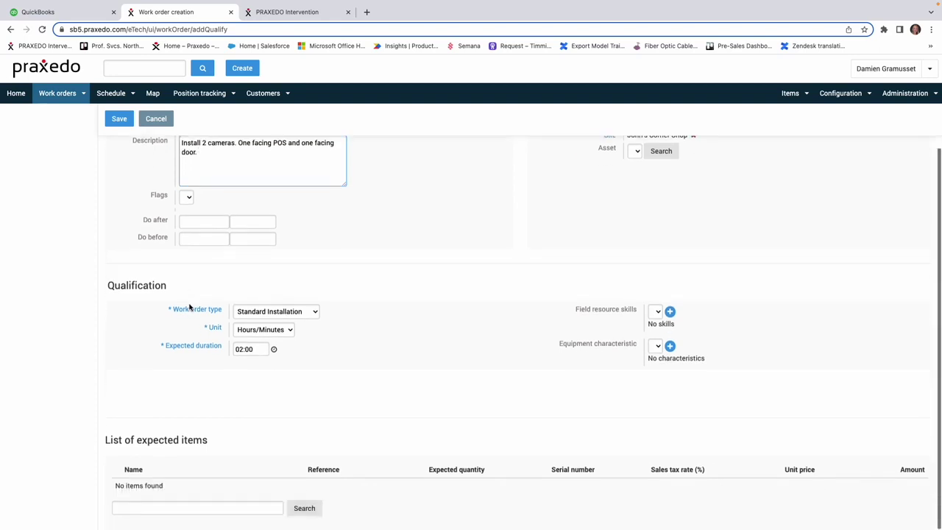
pyautogui.click(162, 504)
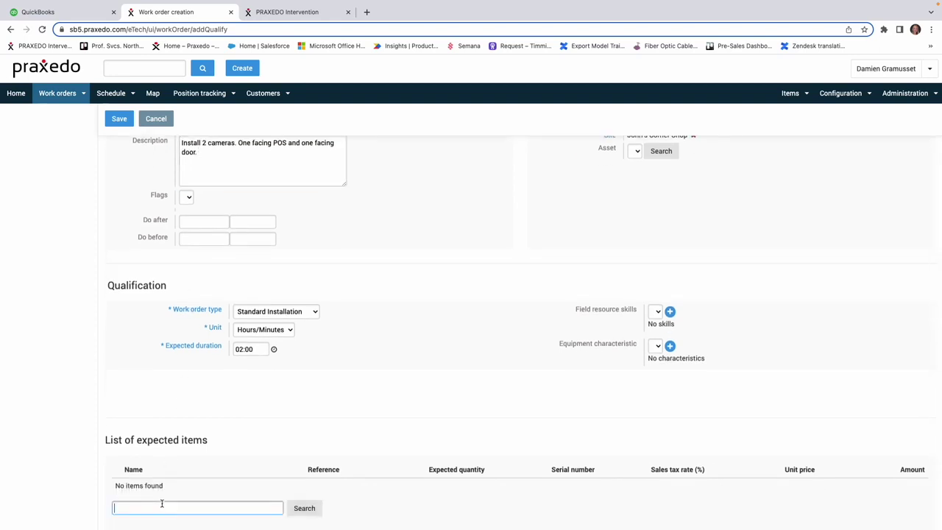
pyautogui.click(296, 511)
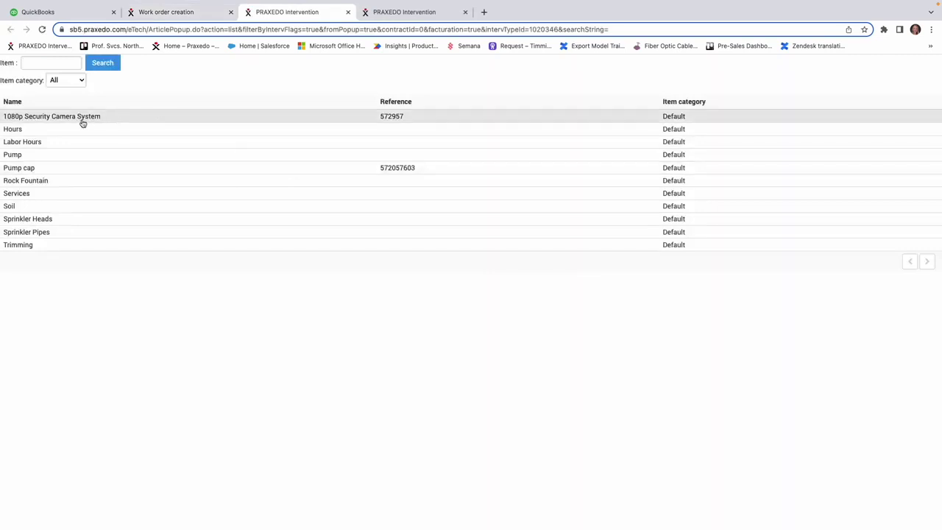
pyautogui.click(82, 119)
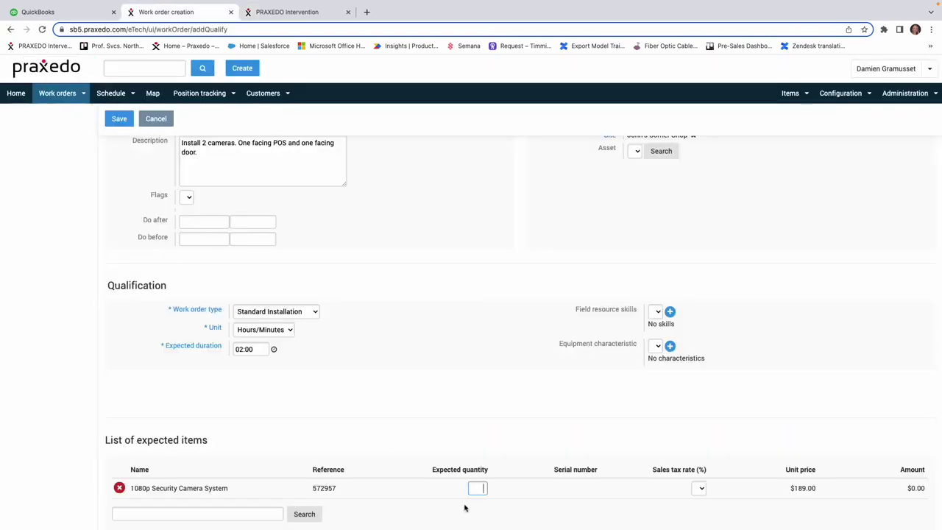
pyautogui.write('1')
pyautogui.press('Tab')
pyautogui.scroll(1, 410, 476)
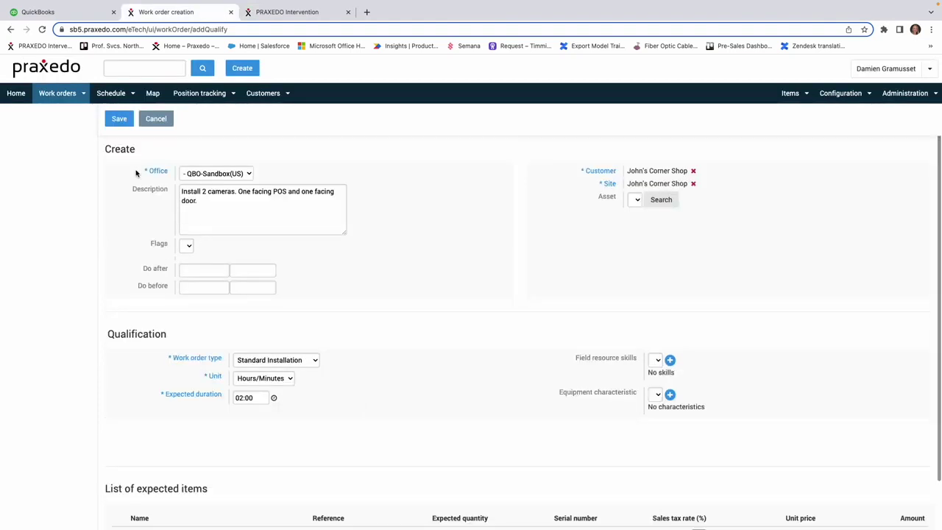
pyautogui.click(119, 120)
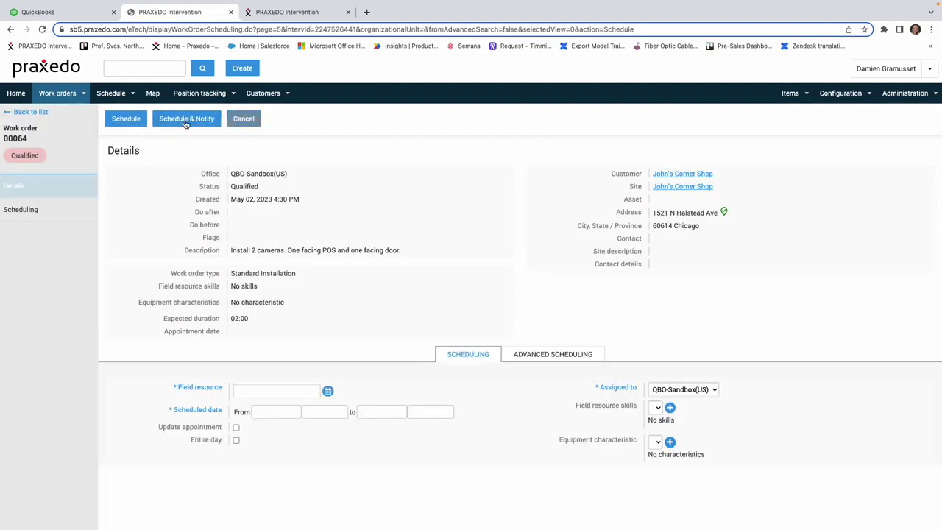
# Assign the work order to the first listed field resource, with the scheduled start date May 02, 2023.
pyautogui.click(261, 395)
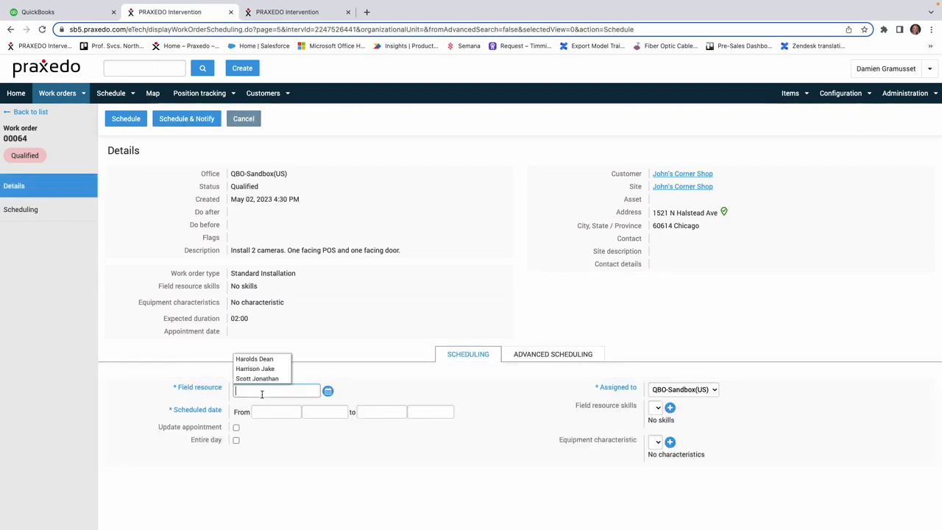
pyautogui.click(268, 360)
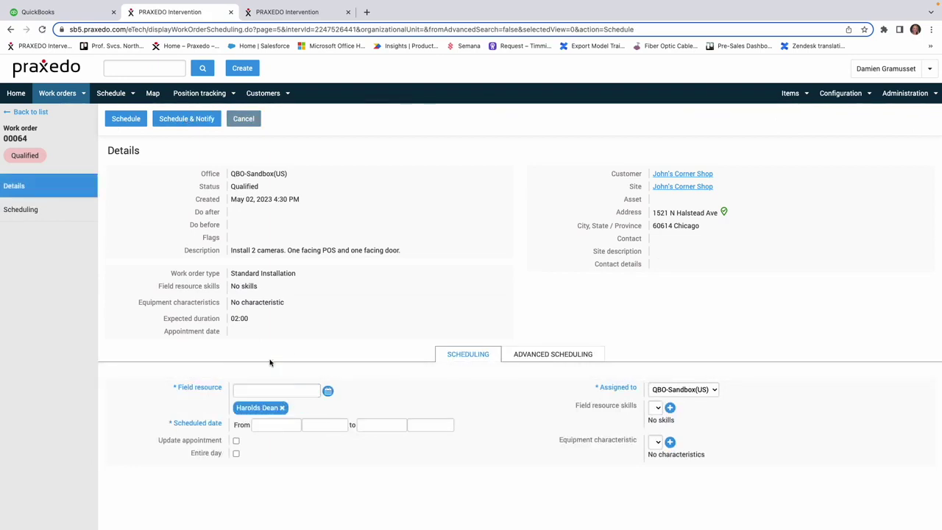
pyautogui.click(272, 425)
pyautogui.click(323, 373)
# Check the field resources' availability in the day schedule for May 02, 2023, and close the schedule.
pyautogui.click(328, 391)
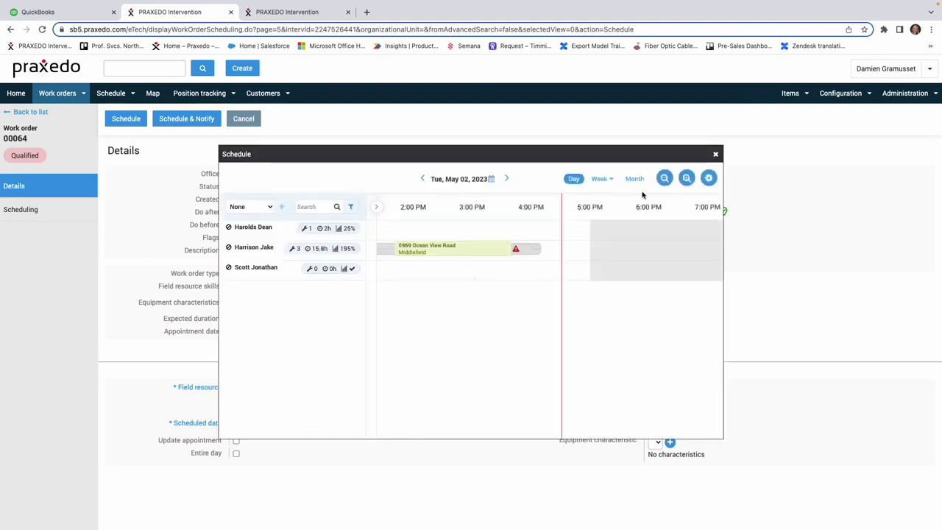
pyautogui.moveTo(507, 217); pyautogui.dragTo(622, 217)
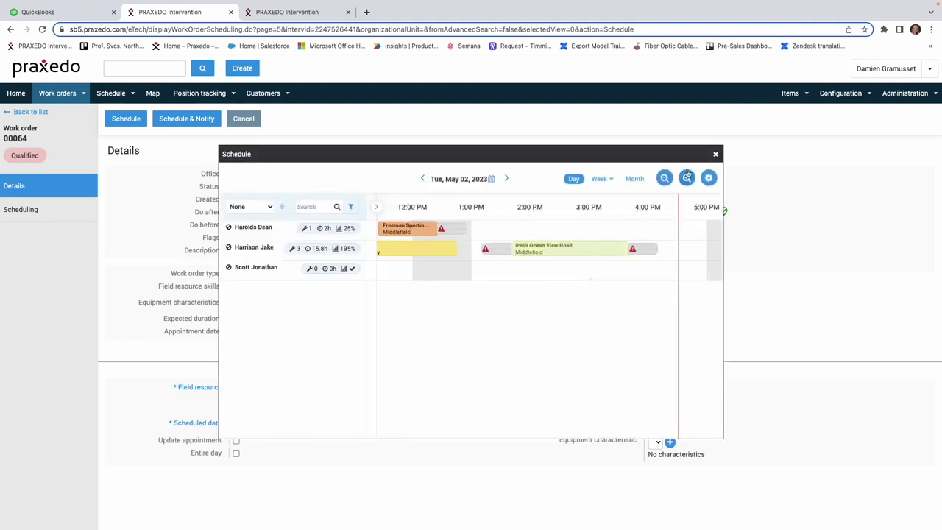
pyautogui.click(716, 154)
# Set the scheduled time from 2:00 PM to 4:00 PM on the same day, and schedule the work order with notification.
pyautogui.click(328, 425)
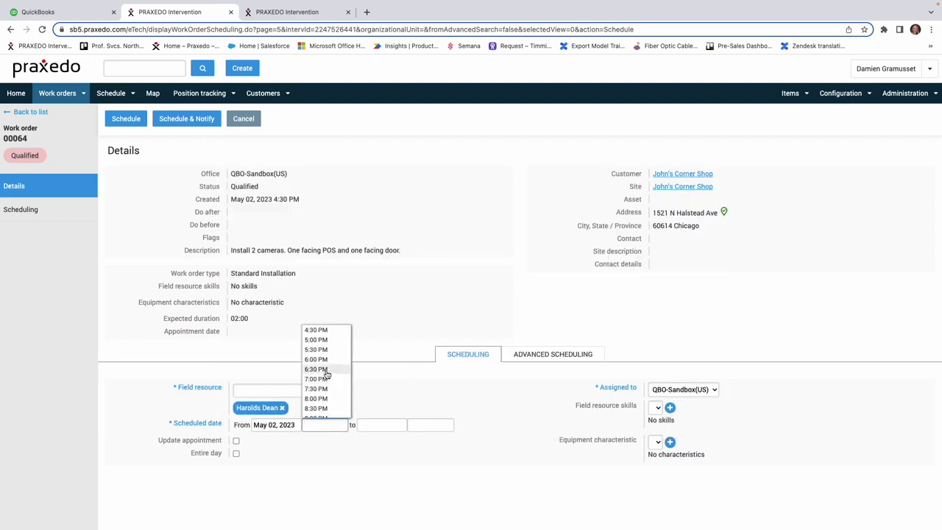
pyautogui.write('2:')
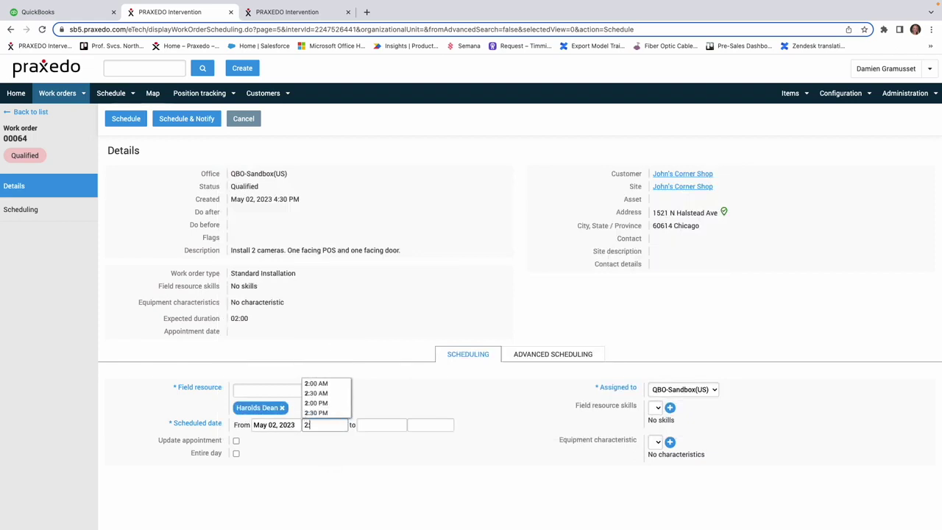
pyautogui.click(326, 404)
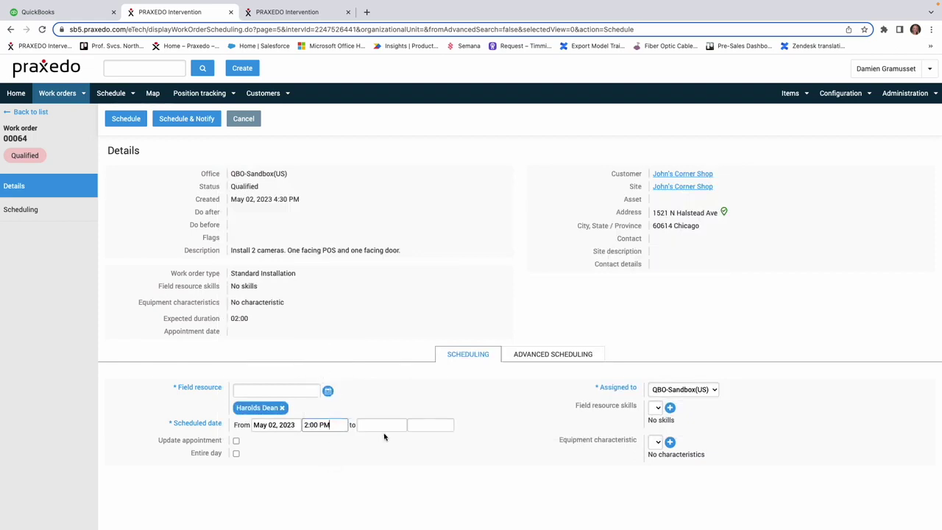
pyautogui.click(385, 426)
pyautogui.click(388, 413)
pyautogui.click(189, 122)
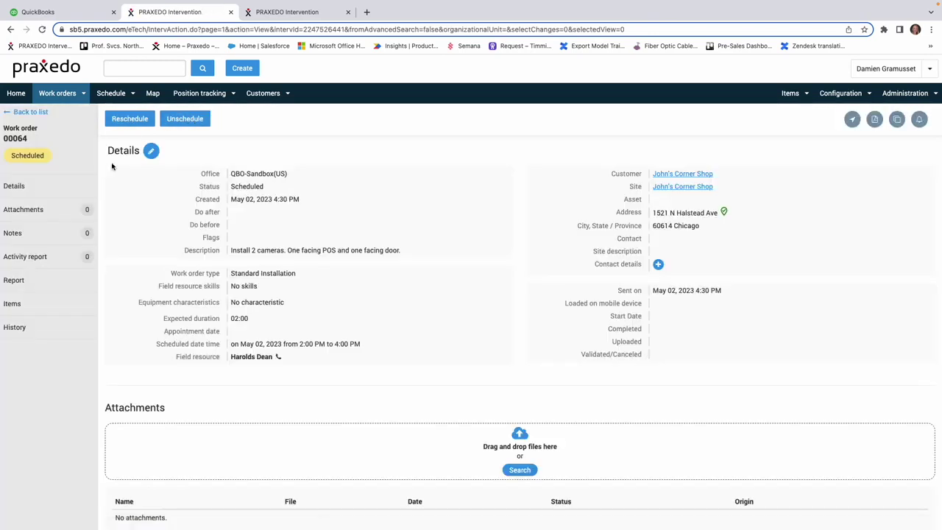
# Switch to the Praxedo mobile app, refresh the work order list, and review the details of John's Corner Shop's Standard Installation.
pyautogui.click(16, 93)
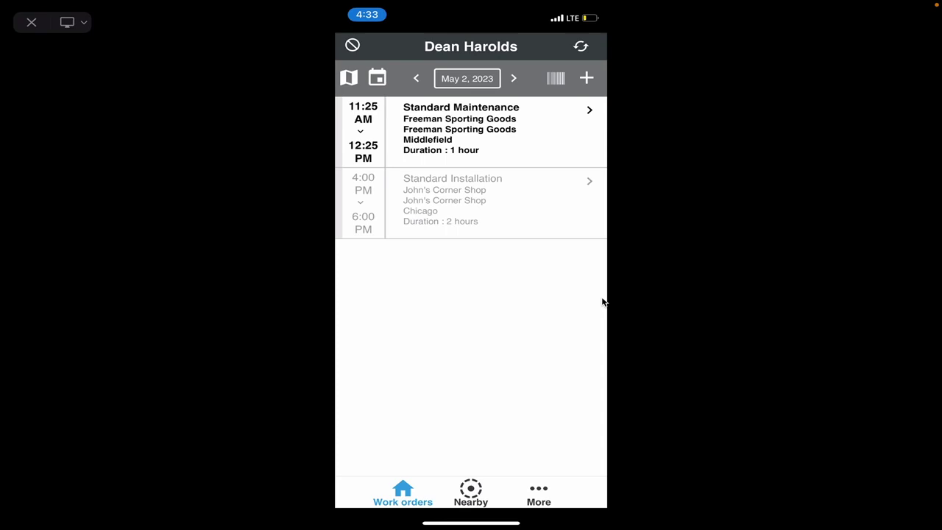
pyautogui.click(581, 46)
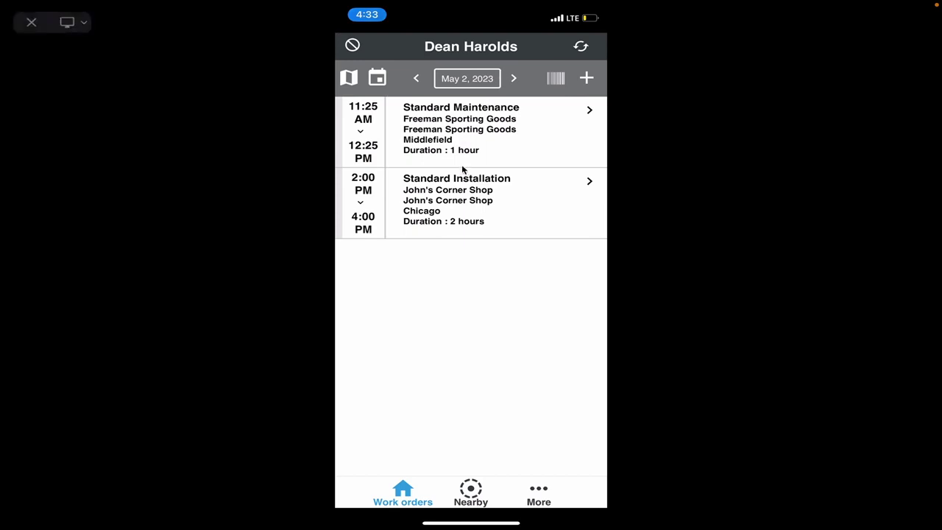
pyautogui.click(505, 196)
pyautogui.scroll(-5, 496, 252)
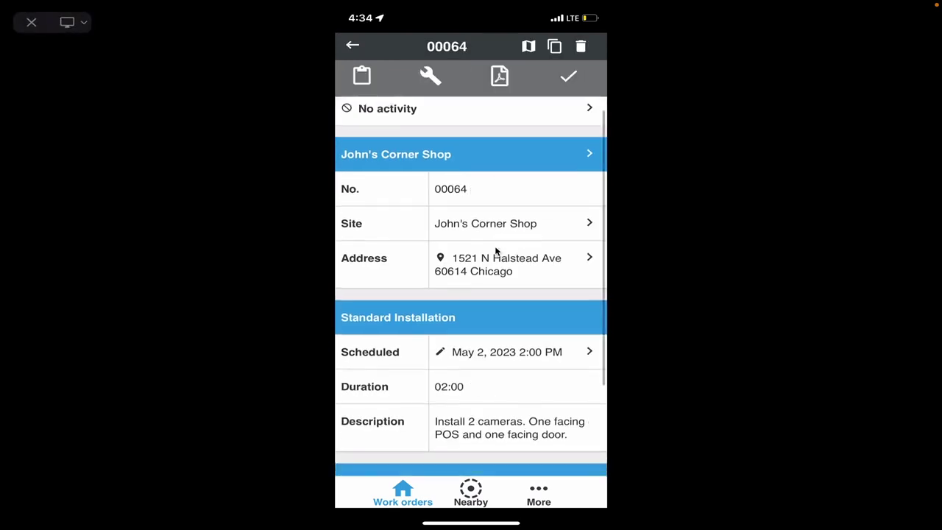
pyautogui.scroll(4, 496, 250)
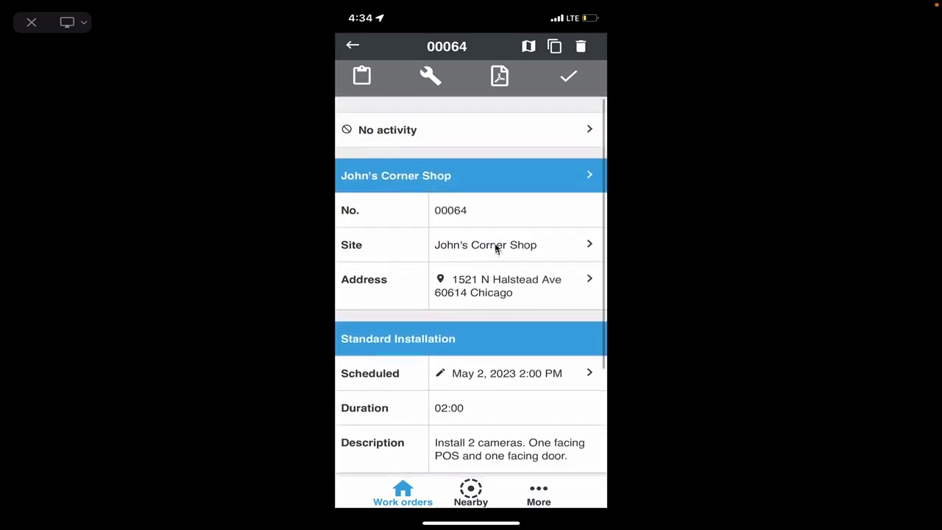
# View the driving directions to the customer's address in the map app and return to the Praxedo work order.
pyautogui.click(481, 278)
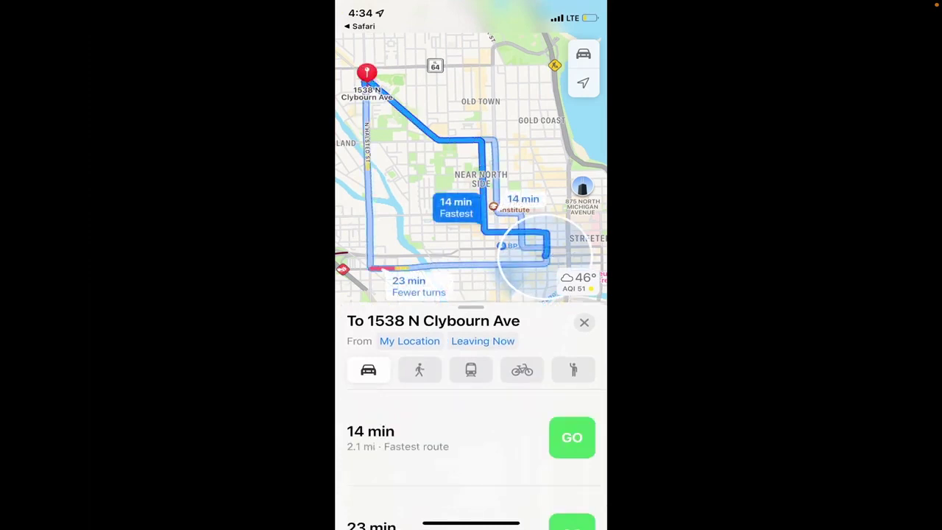
pyautogui.moveTo(471, 524); pyautogui.dragTo(550, 456)
pyautogui.click(377, 286)
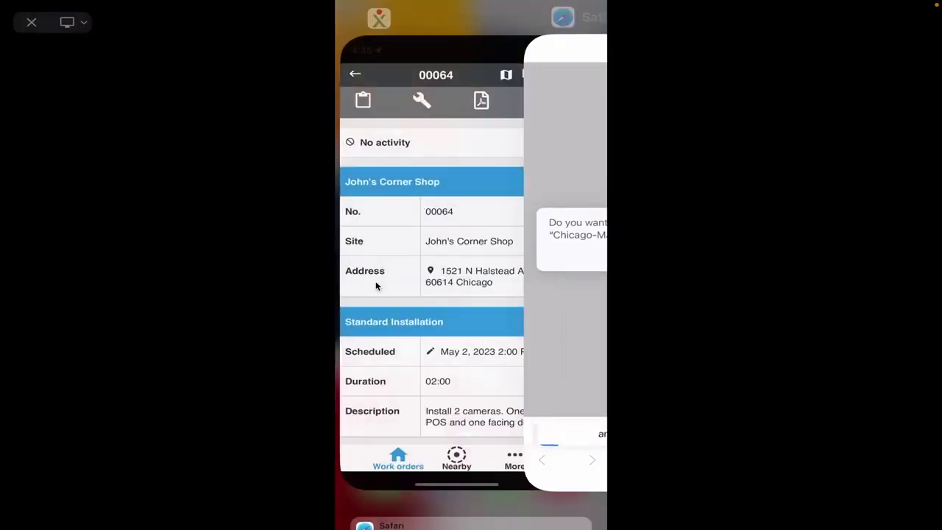
# Log the work order's activity as Traveling, followed by On Site, saving each activity change.
pyautogui.scroll(2, 471, 236)
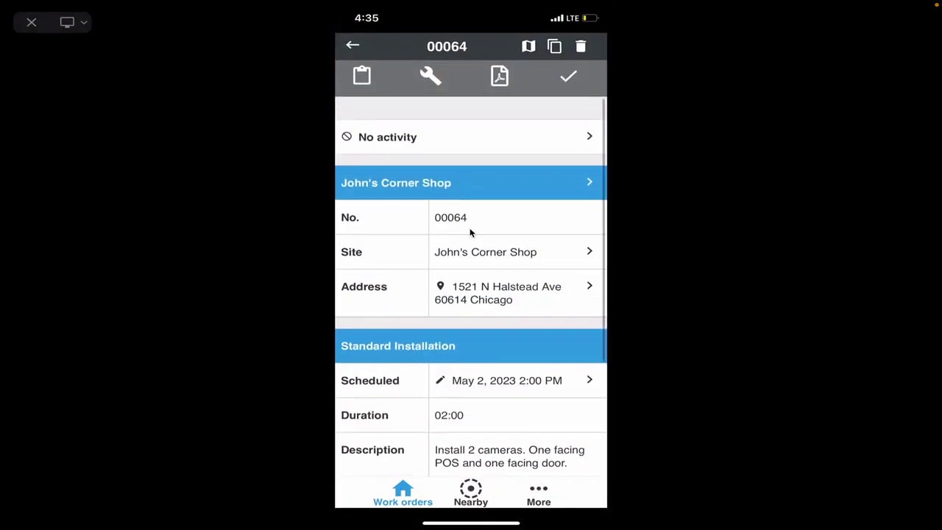
pyautogui.click(439, 122)
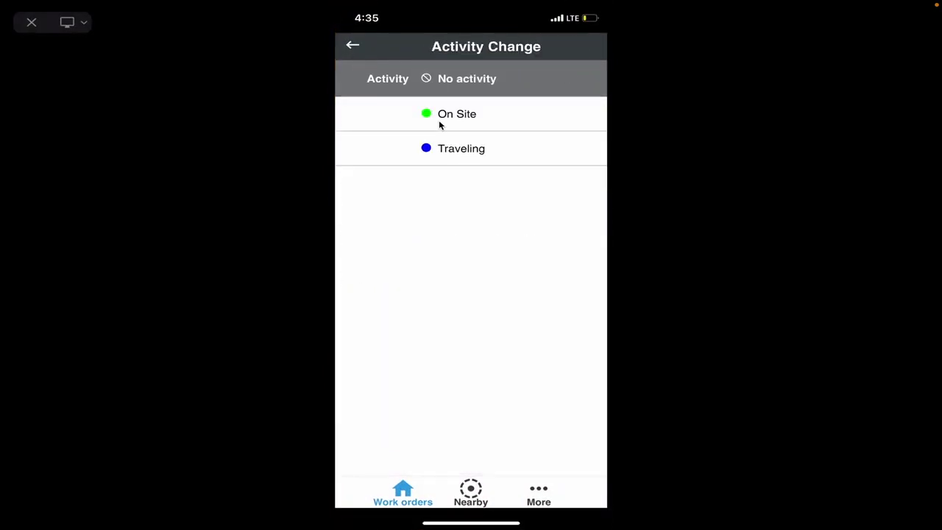
pyautogui.click(509, 166)
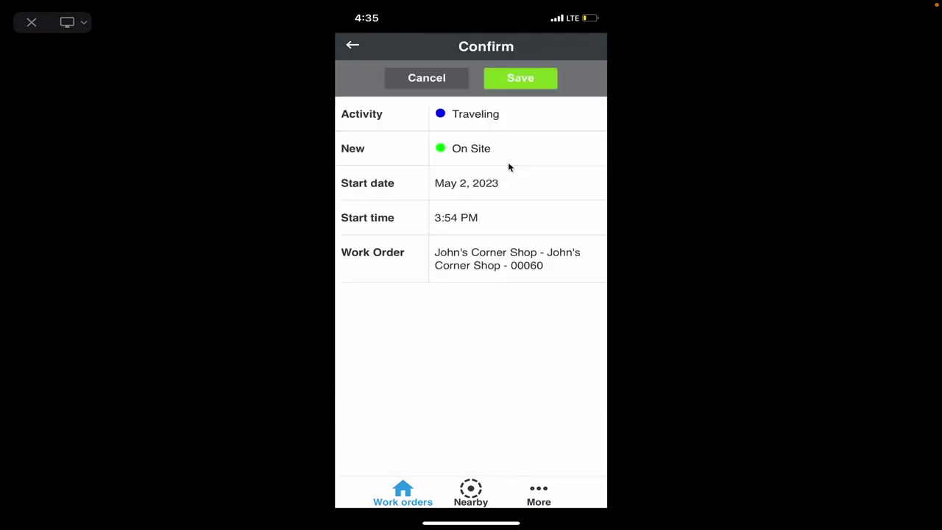
pyautogui.click(520, 79)
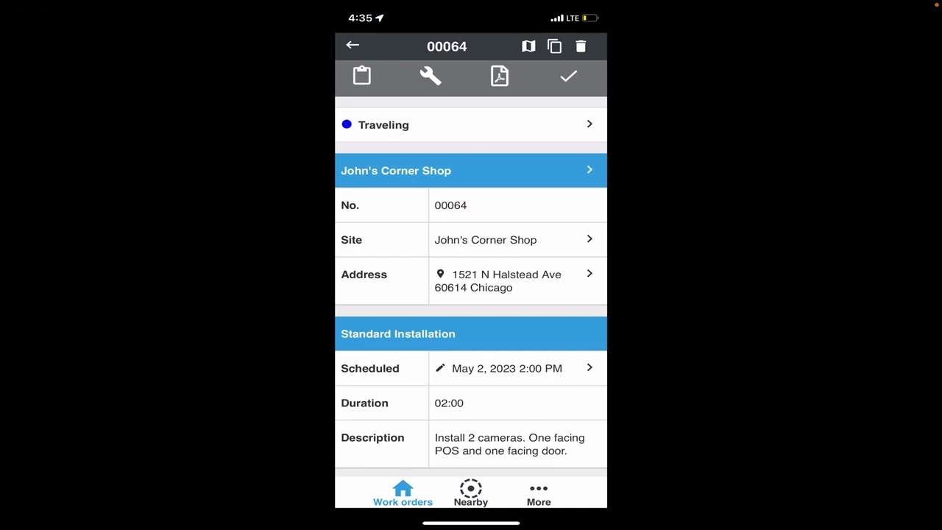
pyautogui.click(472, 125)
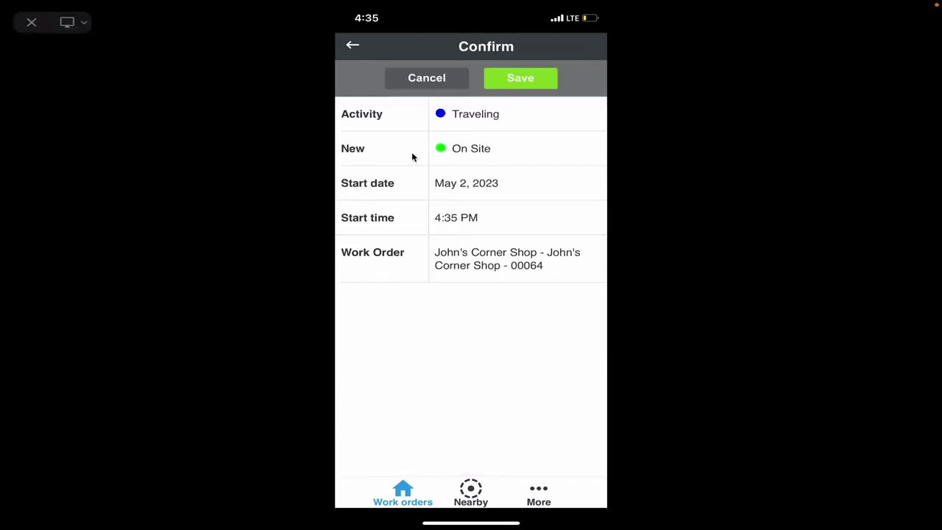
pyautogui.click(521, 79)
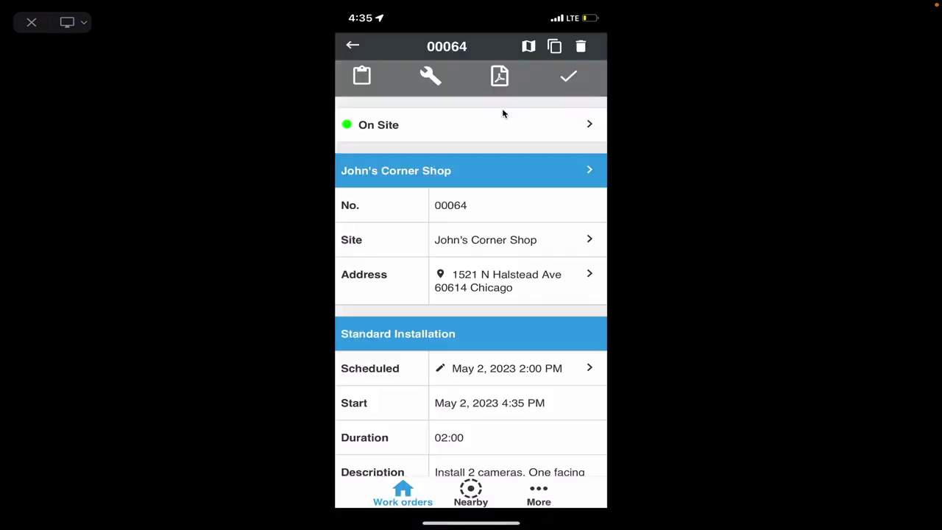
# Enter and save the serial number YE52749B in the Asset Information section of the work order report.
pyautogui.click(364, 76)
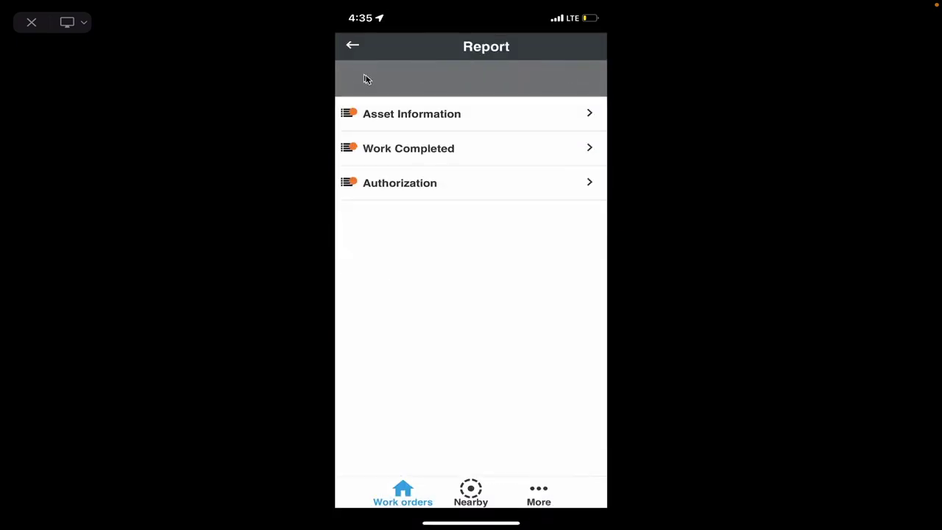
pyautogui.click(415, 112)
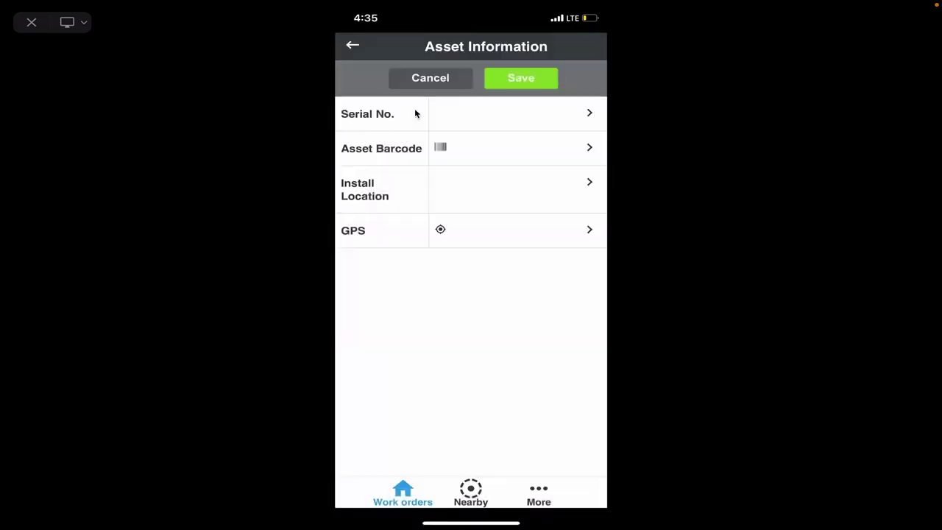
pyautogui.click(454, 120)
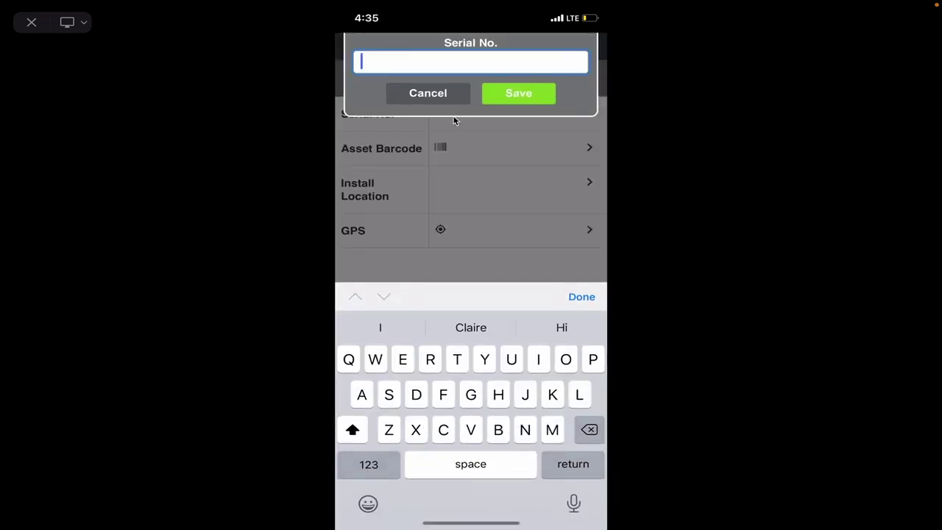
pyautogui.doubleClick(353, 430)
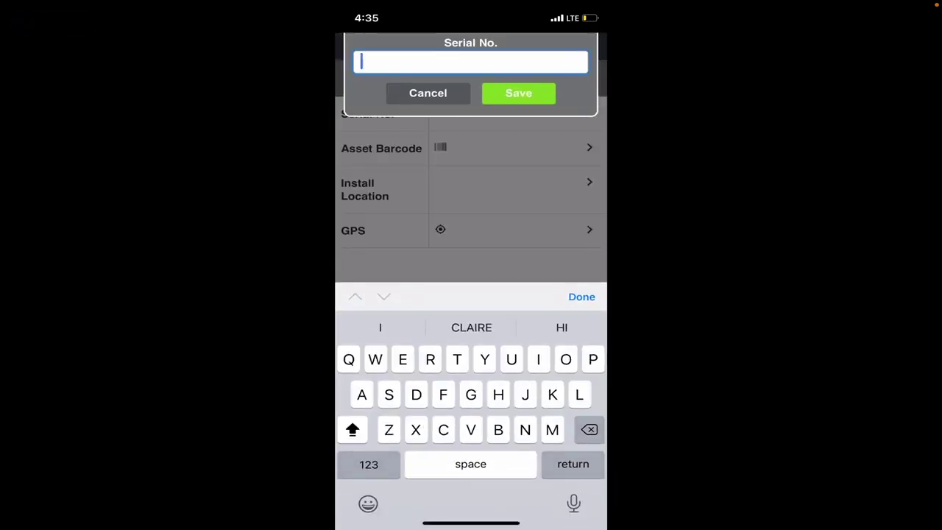
pyautogui.write('YE')
pyautogui.click(369, 464)
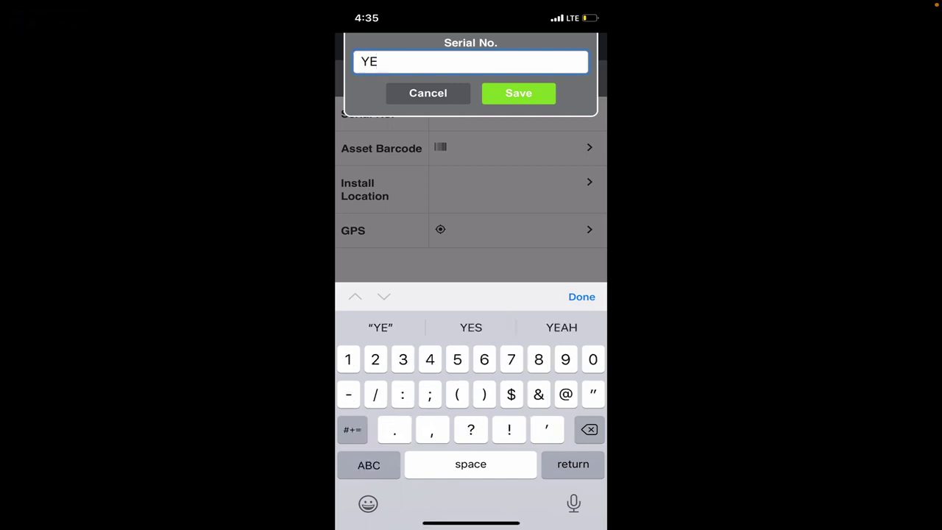
pyautogui.write('52749')
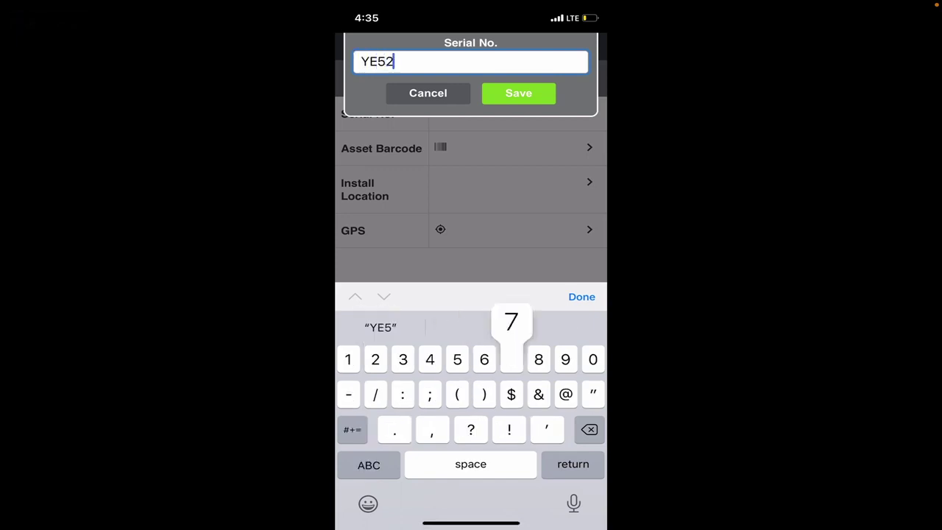
pyautogui.click(369, 464)
pyautogui.write('B')
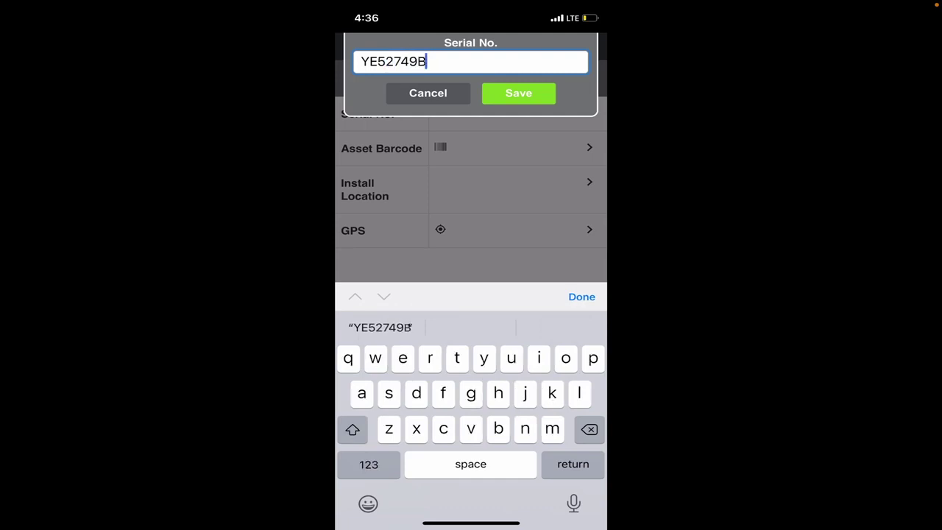
pyautogui.click(516, 88)
# Enter the install location "In southwest corner inside of shop", record the current GPS position, and save the asset information.
pyautogui.click(480, 137)
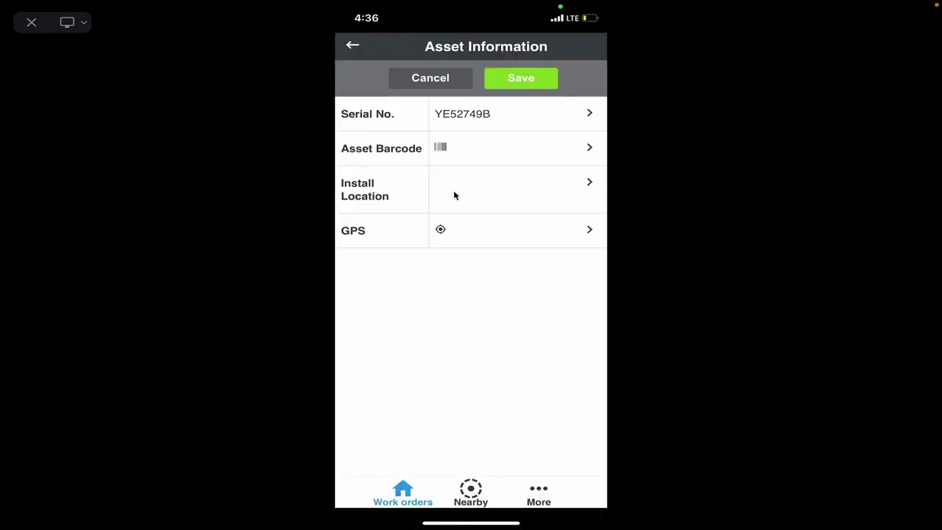
pyautogui.click(453, 193)
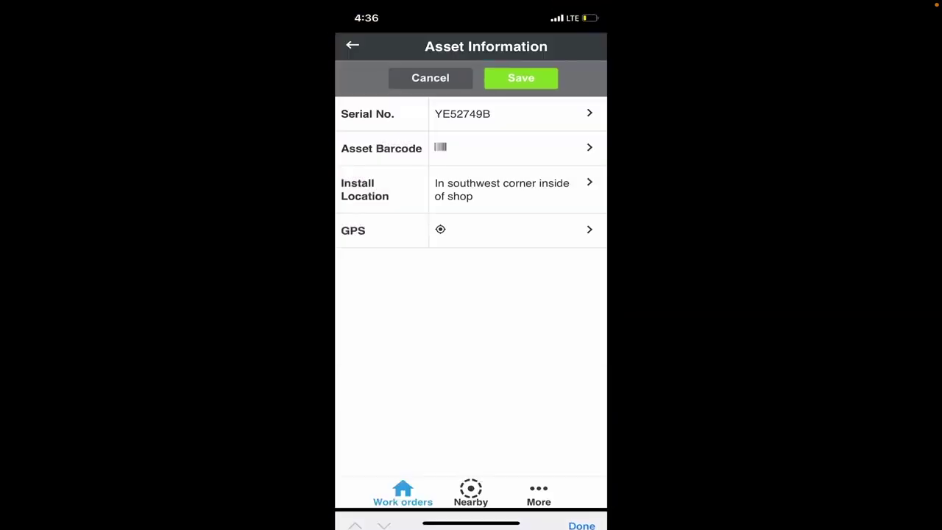
pyautogui.click(463, 236)
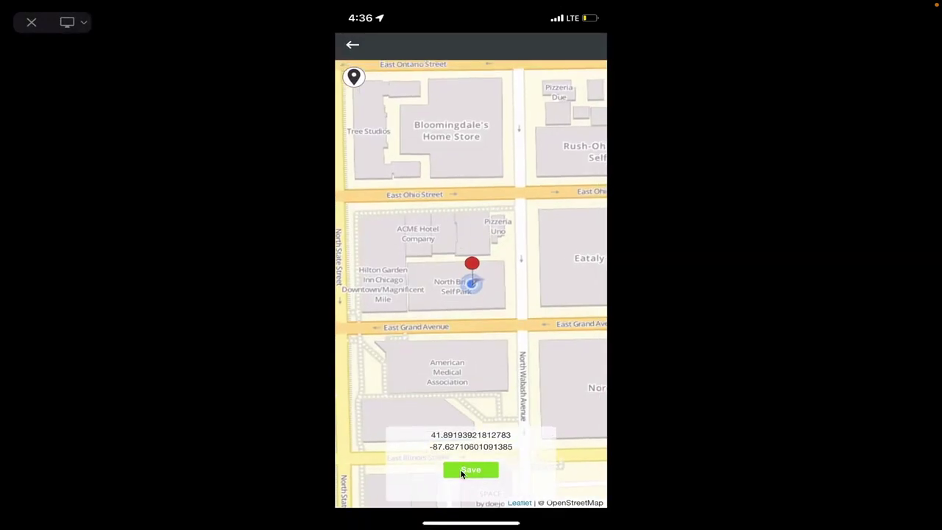
pyautogui.click(471, 470)
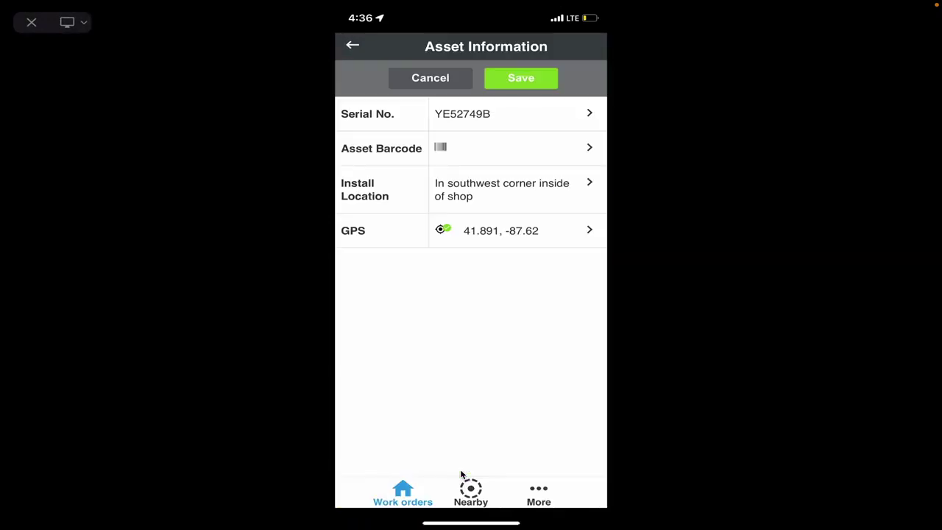
pyautogui.click(520, 79)
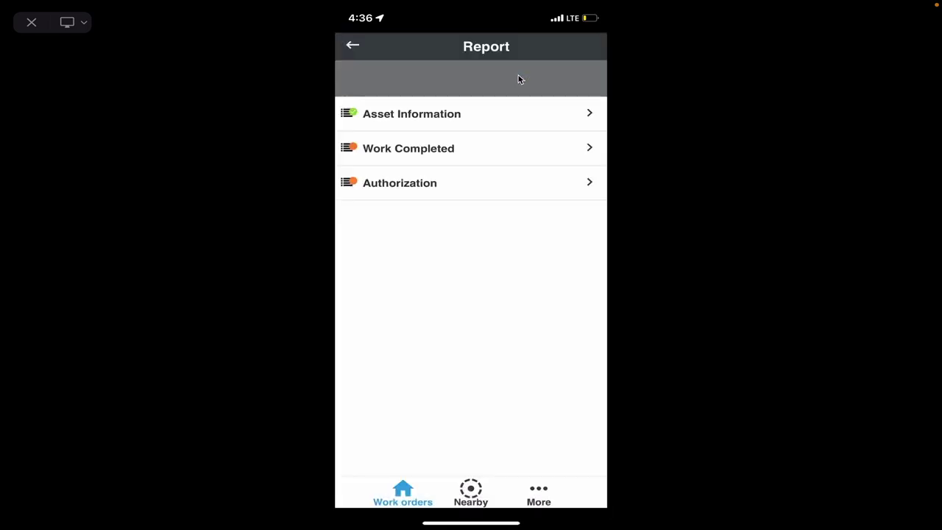
# In the Work Completed section, enter and save the note "Successful install. Had to rewire a light fixture, but no issue".
pyautogui.click(471, 157)
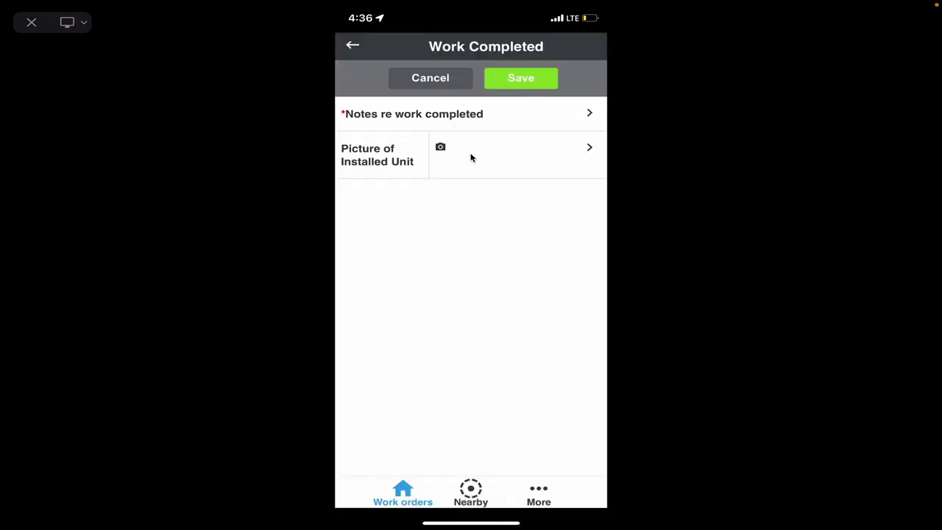
pyautogui.click(503, 118)
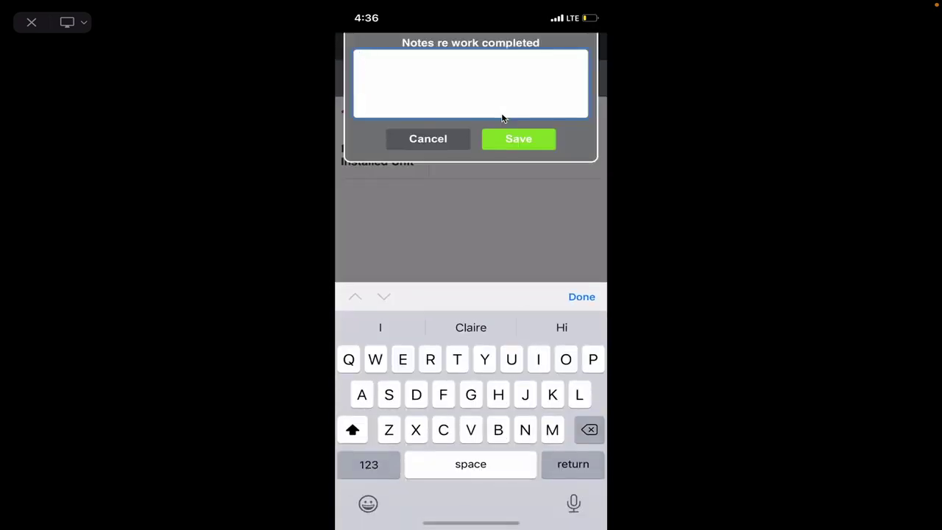
pyautogui.write('Successful install. Had to rewire a light fixture,')
pyautogui.write('but no issue')
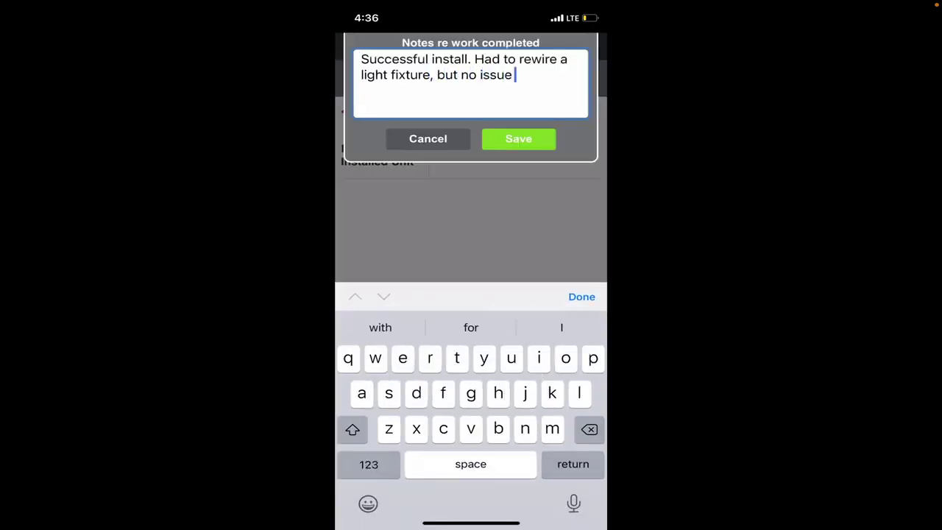
pyautogui.click(519, 138)
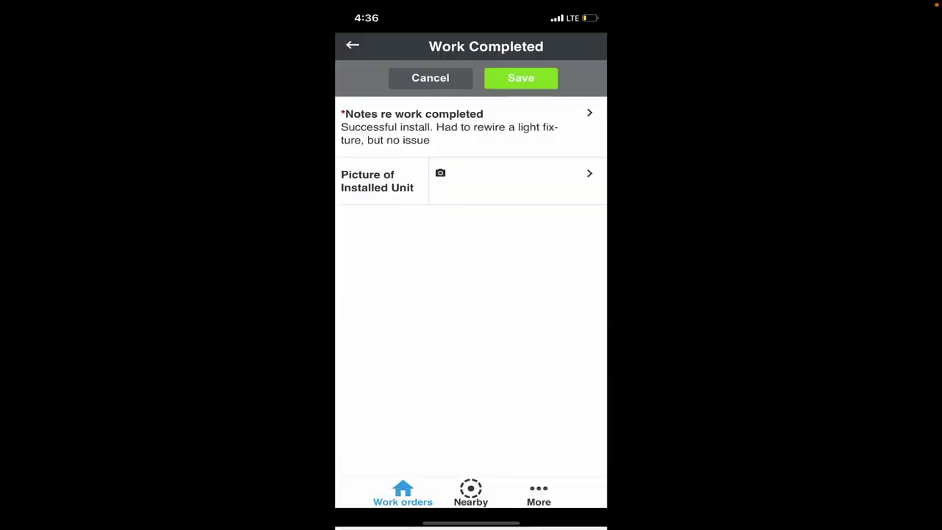
# Add a photo of the installed unit, annotate it with a circle and an arrow, and save the Work Completed section.
pyautogui.click(468, 201)
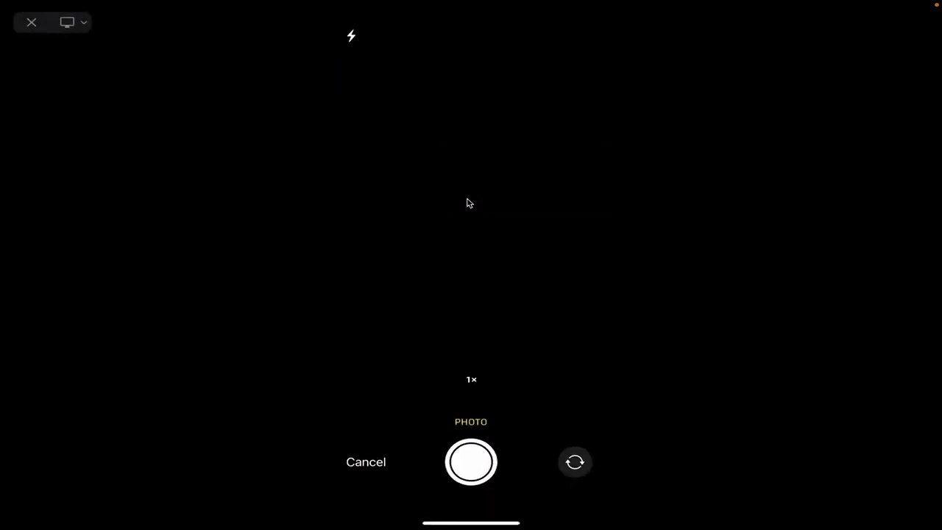
pyautogui.click(472, 462)
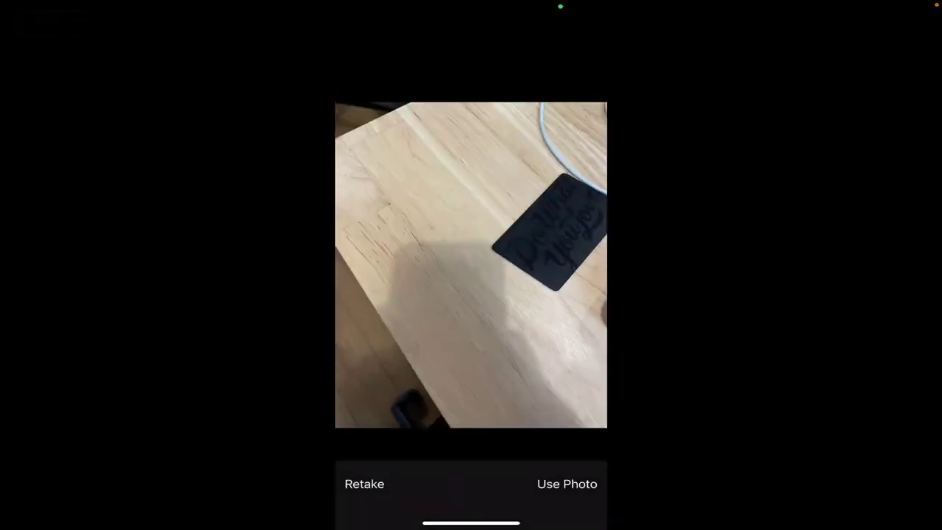
pyautogui.click(567, 484)
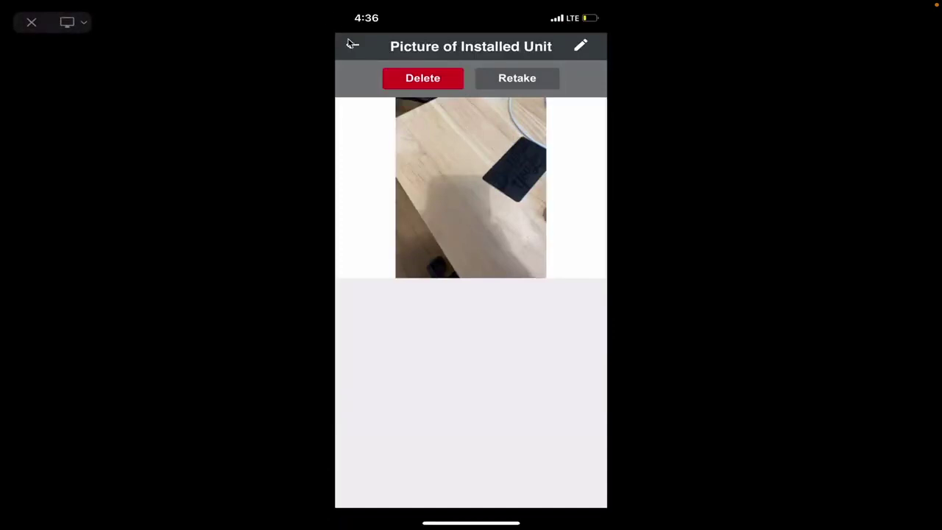
pyautogui.click(578, 48)
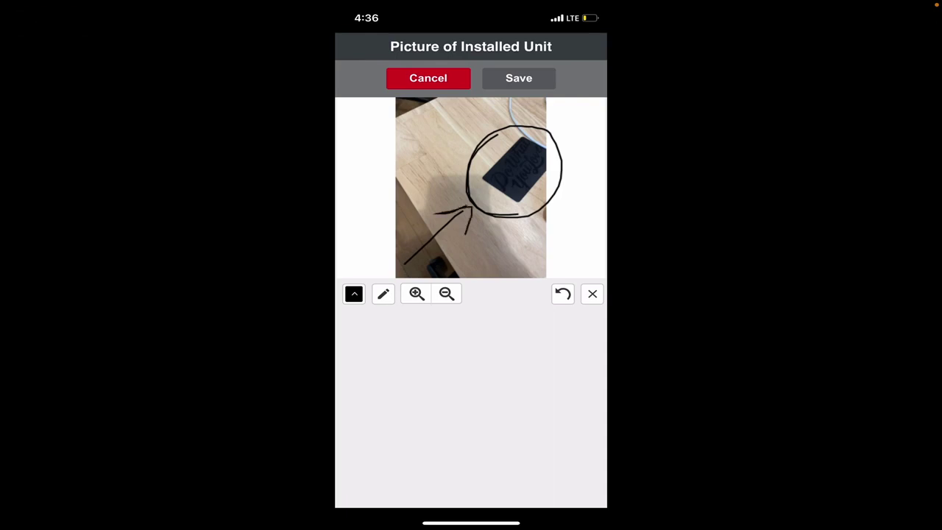
pyautogui.click(513, 83)
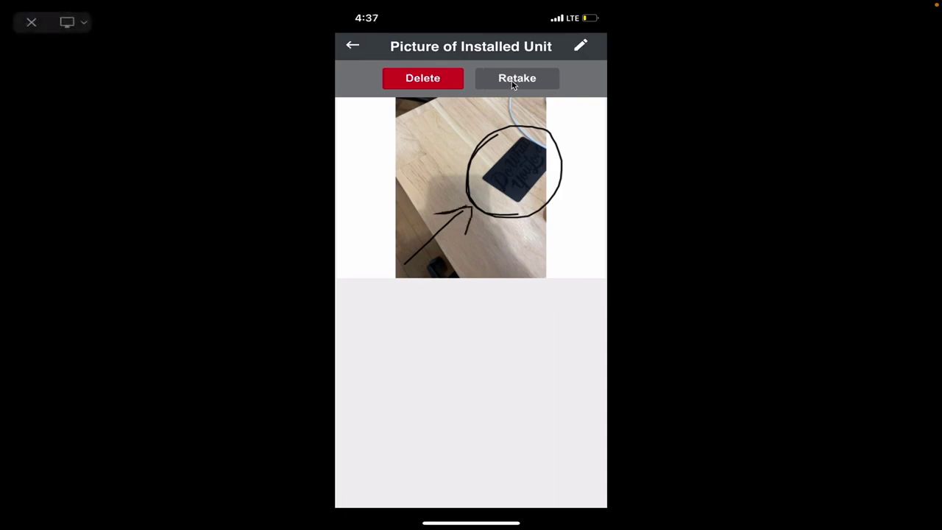
pyautogui.click(350, 46)
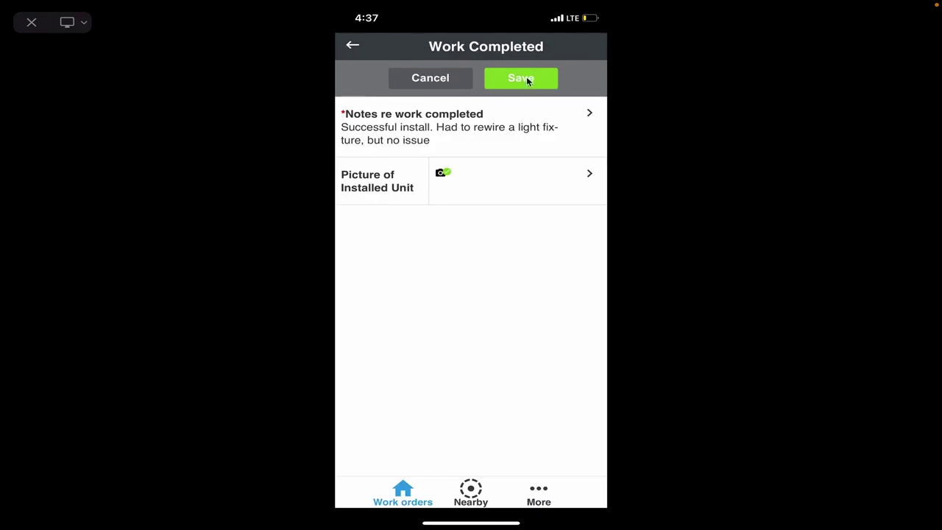
pyautogui.click(526, 80)
# Enter the customer's full name and signature in the Authorization section, save it, and return to the work order.
pyautogui.click(449, 186)
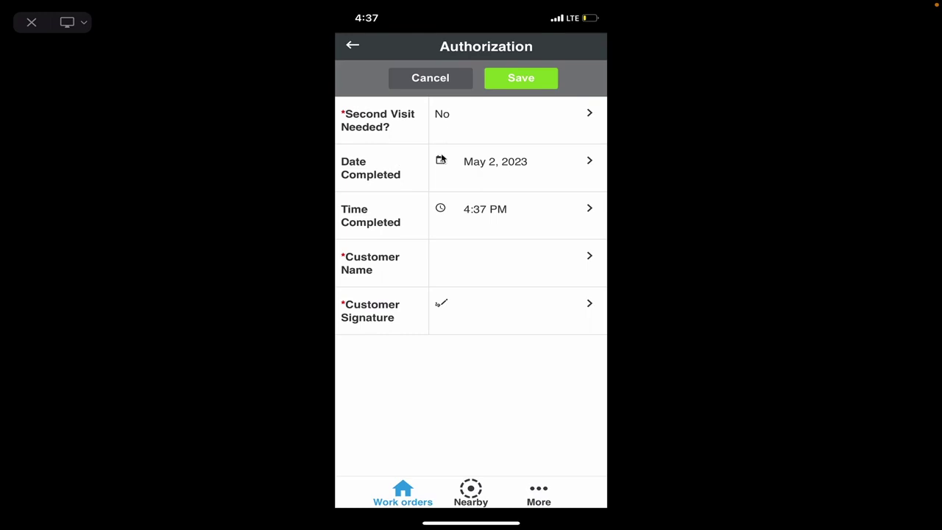
pyautogui.click(458, 264)
pyautogui.write('John Smith')
pyautogui.press('Return')
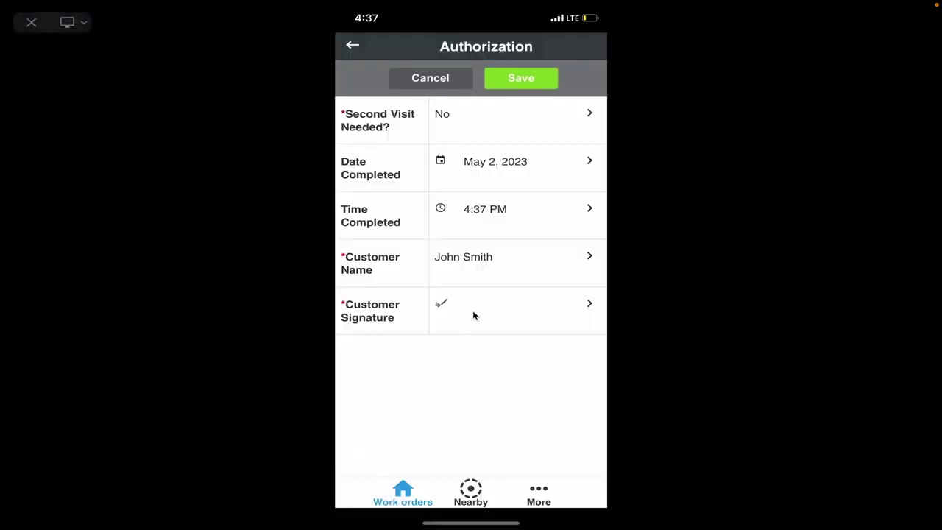
pyautogui.click(474, 315)
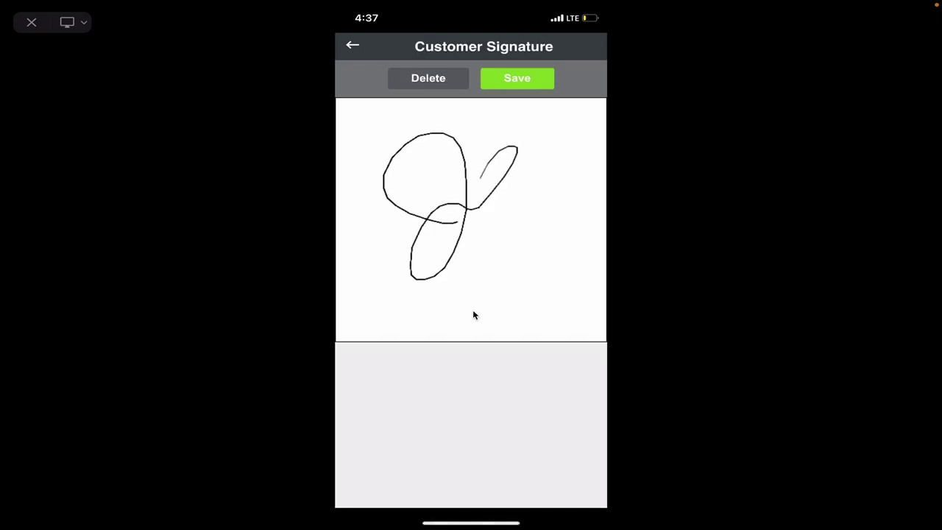
pyautogui.click(517, 78)
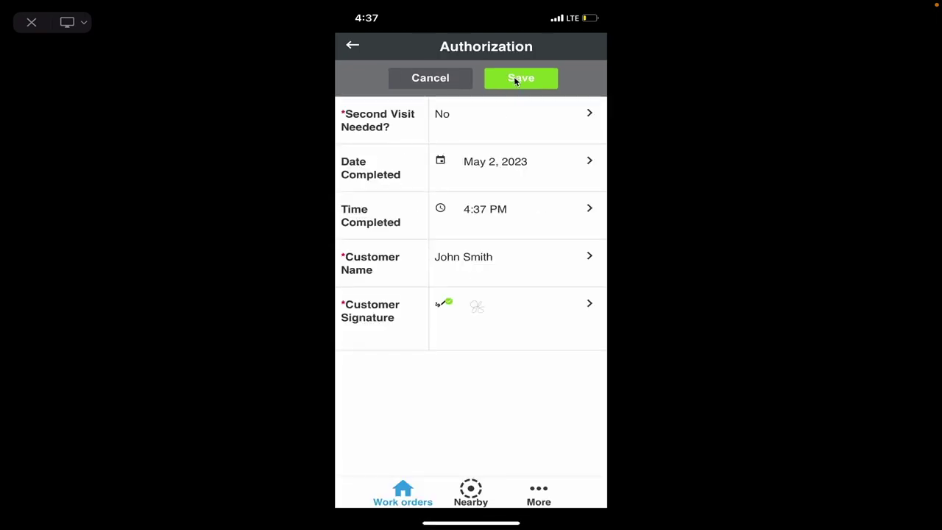
pyautogui.click(517, 79)
pyautogui.click(353, 46)
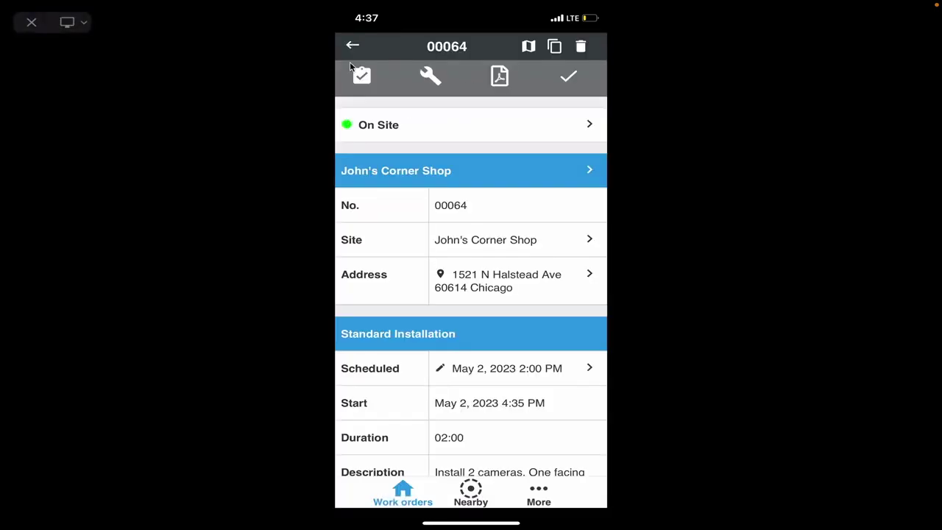
# Set the quantity of the 1080p Security Camera System to 2 in the work order's items.
pyautogui.click(429, 76)
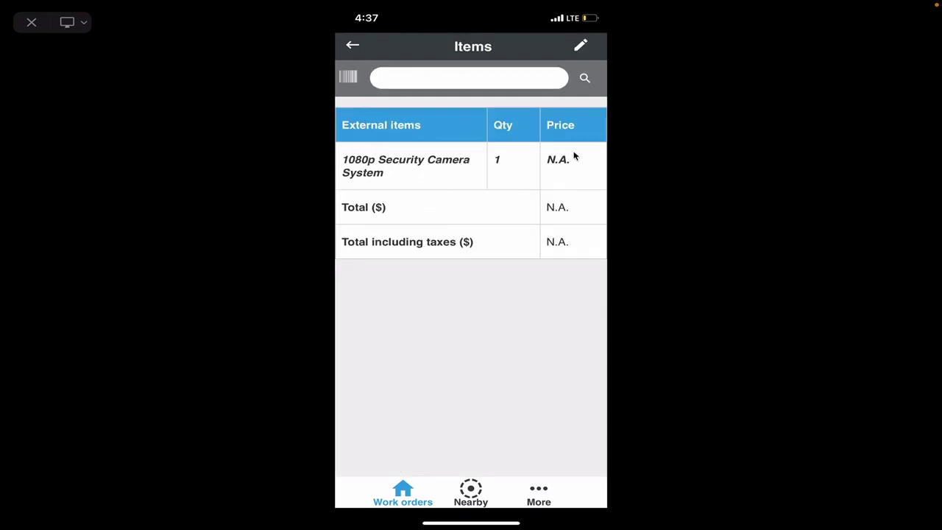
pyautogui.click(580, 47)
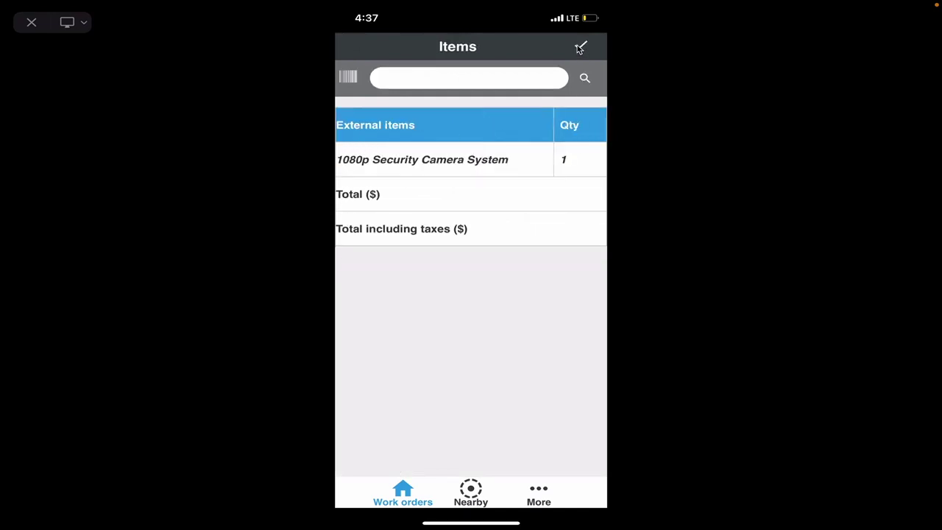
pyautogui.click(564, 161)
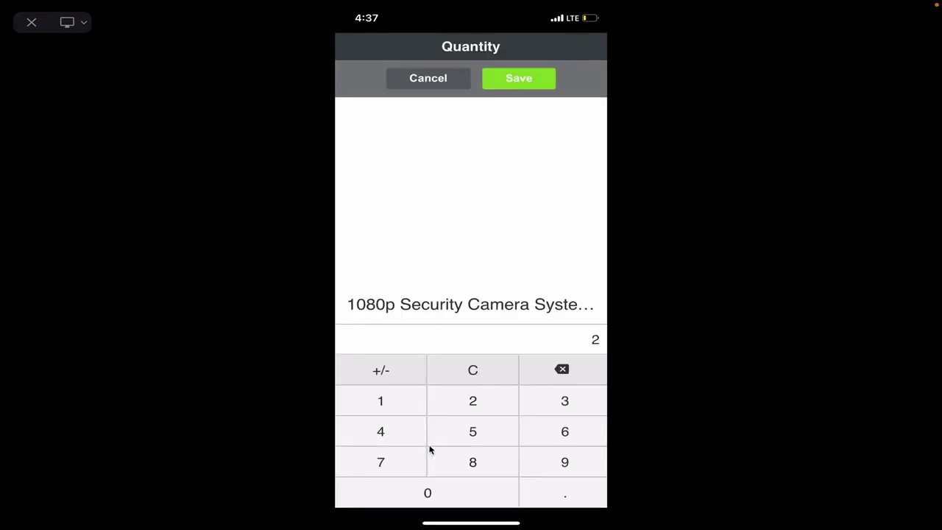
pyautogui.click(517, 80)
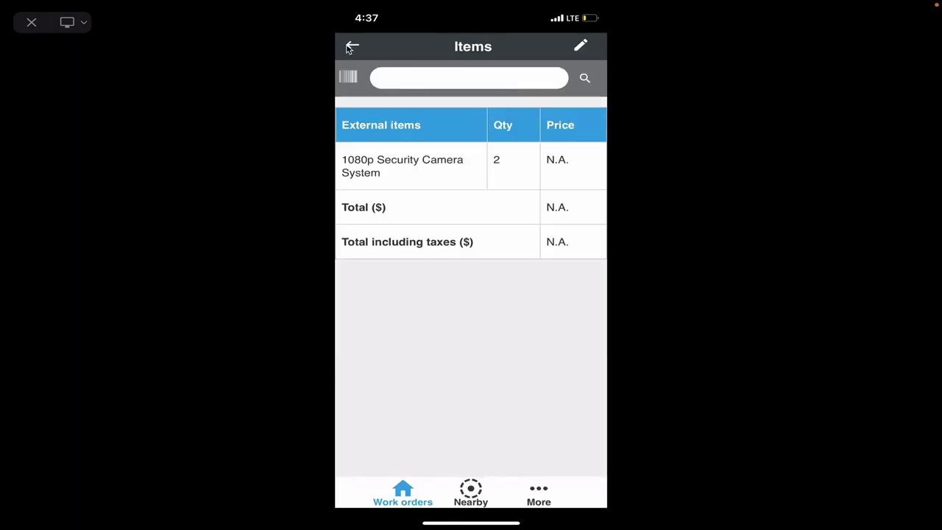
# Leave the items list and complete the work order, confirming its completion.
pyautogui.click(353, 45)
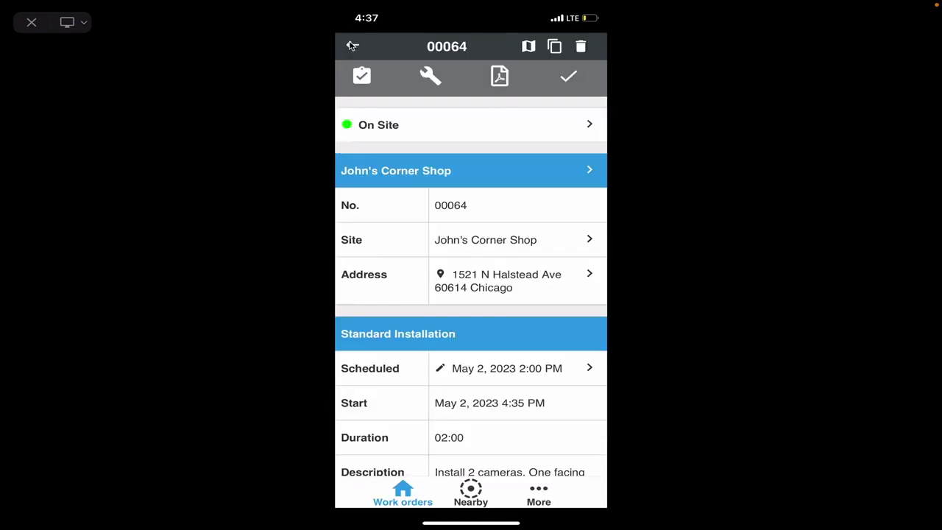
pyautogui.click(570, 78)
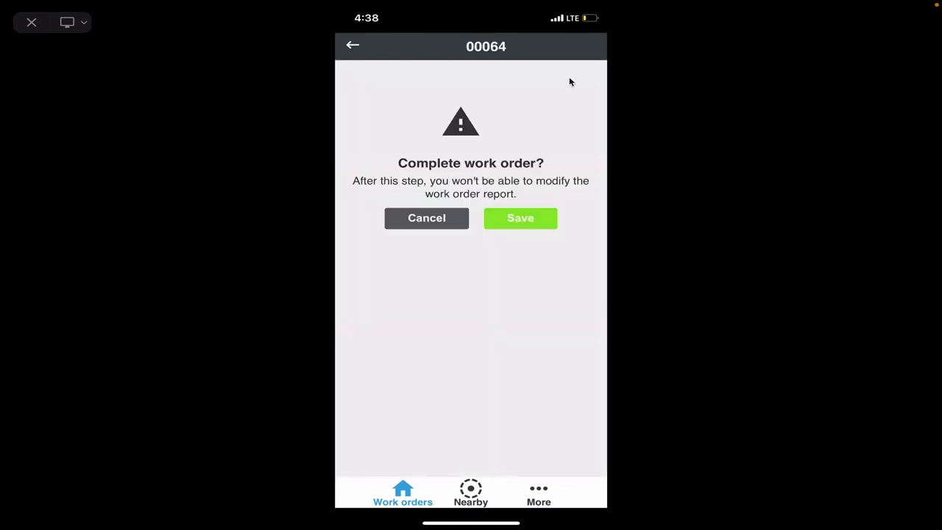
pyautogui.click(524, 226)
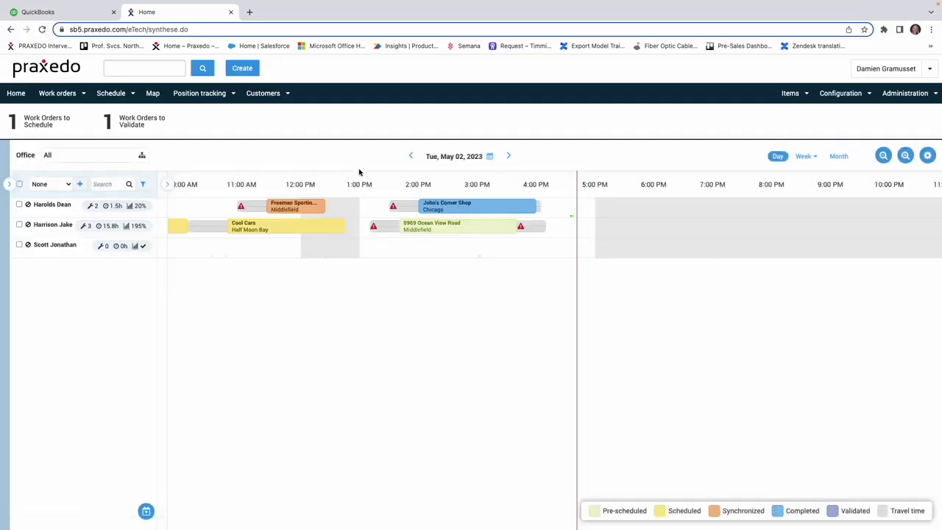
# Switch to the Praxedo web app, check the John's Corner Shop job on the schedule, and open its work order from Work Orders to Validate.
pyautogui.moveTo(385, 174); pyautogui.dragTo(519, 180)
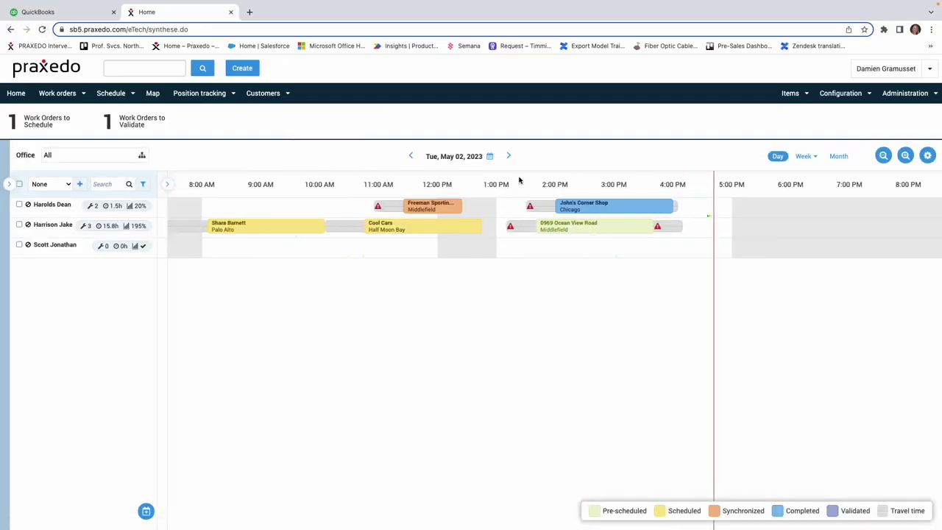
pyautogui.click(615, 212)
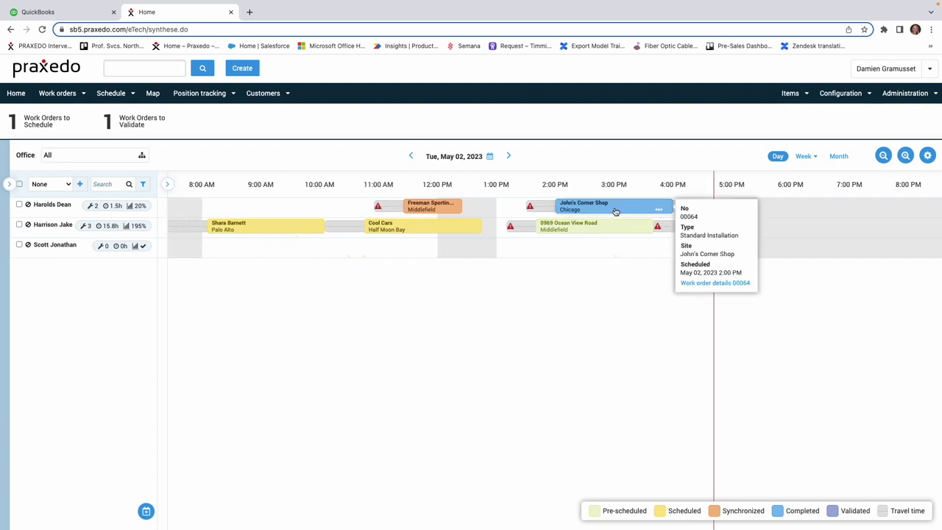
pyautogui.click(137, 126)
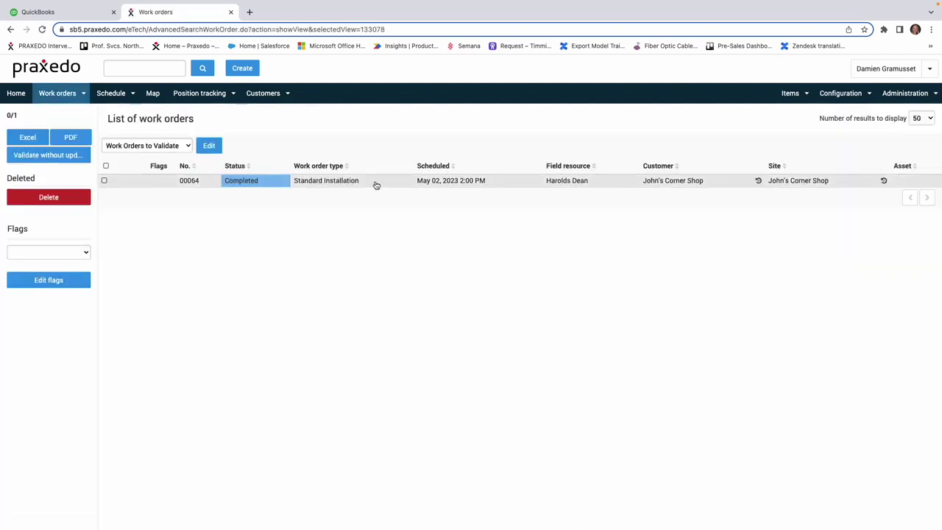
pyautogui.click(376, 185)
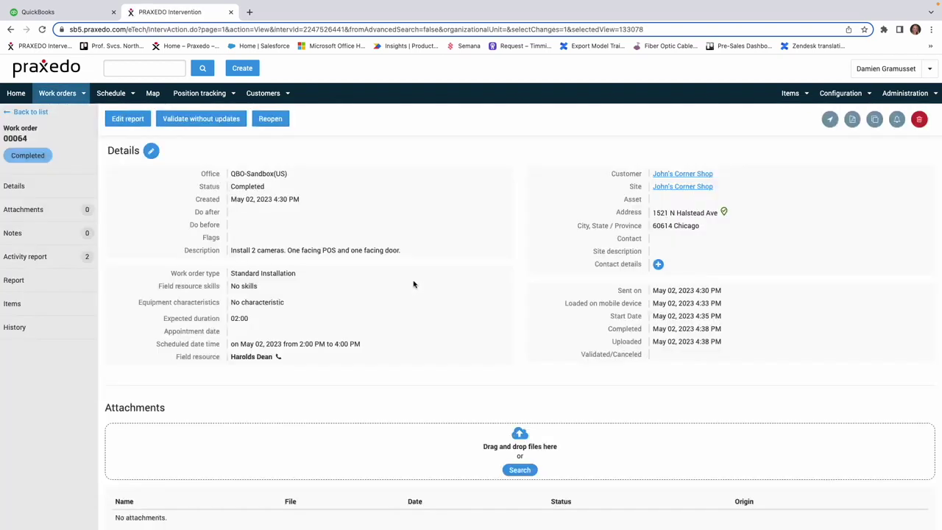
# Review the completed work order's activity report, all expanded report sections, and the external items used.
pyautogui.scroll(-2, 414, 284)
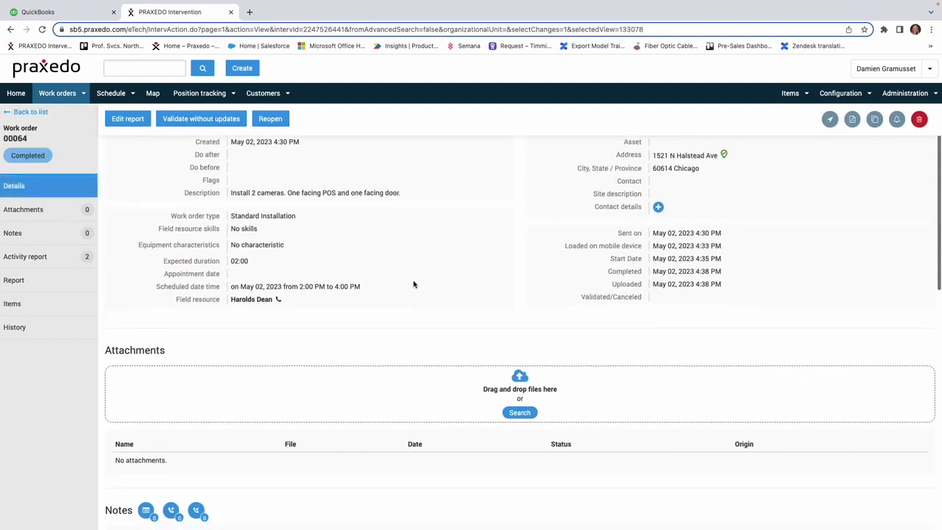
pyautogui.scroll(-5, 414, 284)
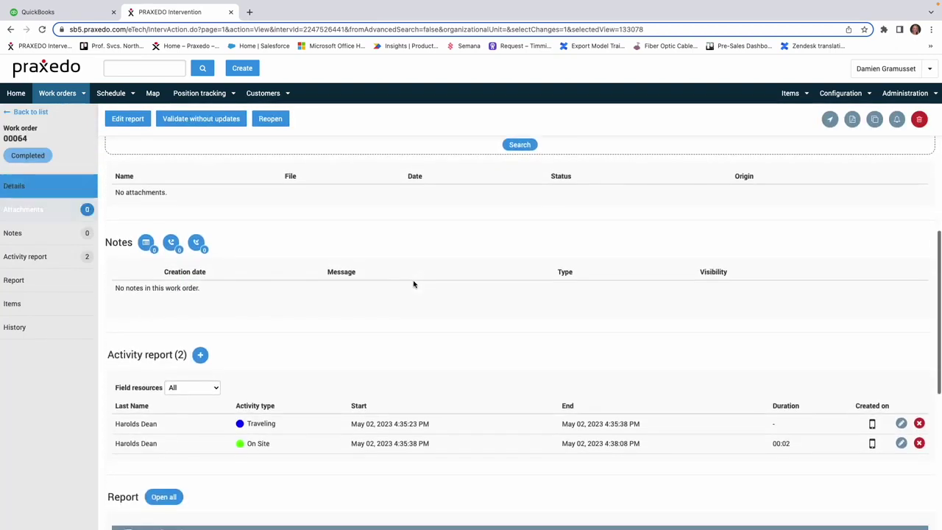
pyautogui.scroll(-3, 414, 284)
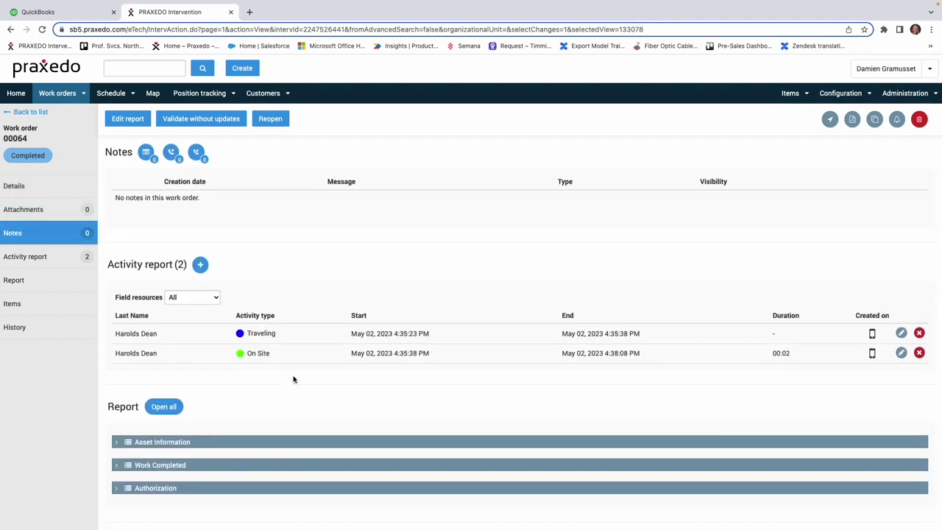
pyautogui.scroll(-2, 293, 379)
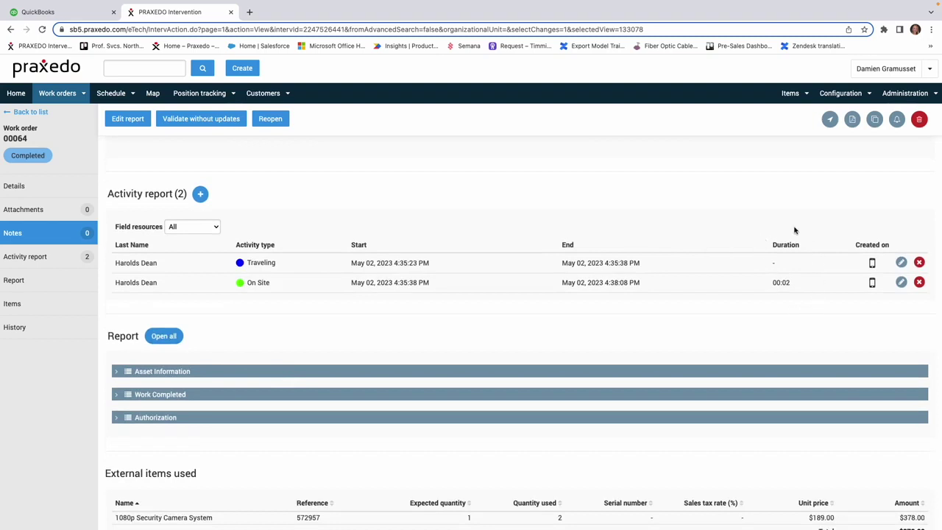
pyautogui.click(175, 339)
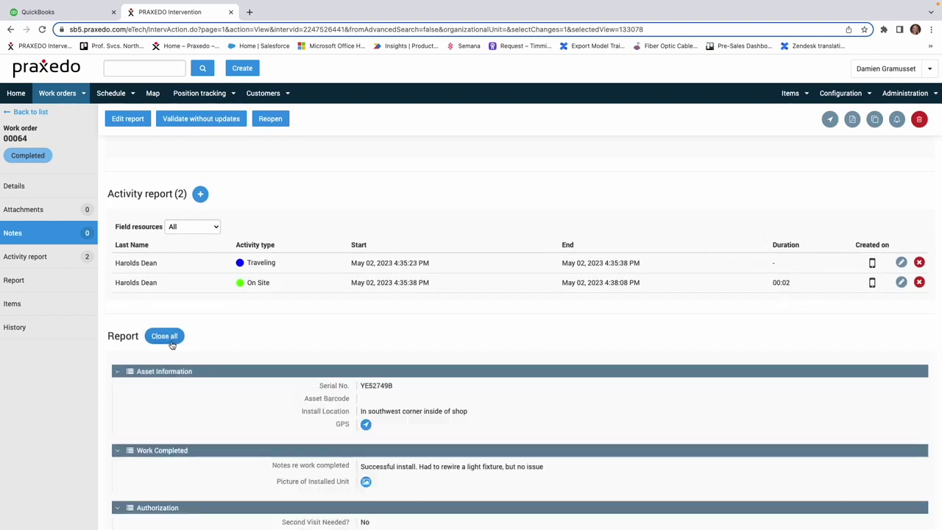
pyautogui.scroll(-3, 242, 361)
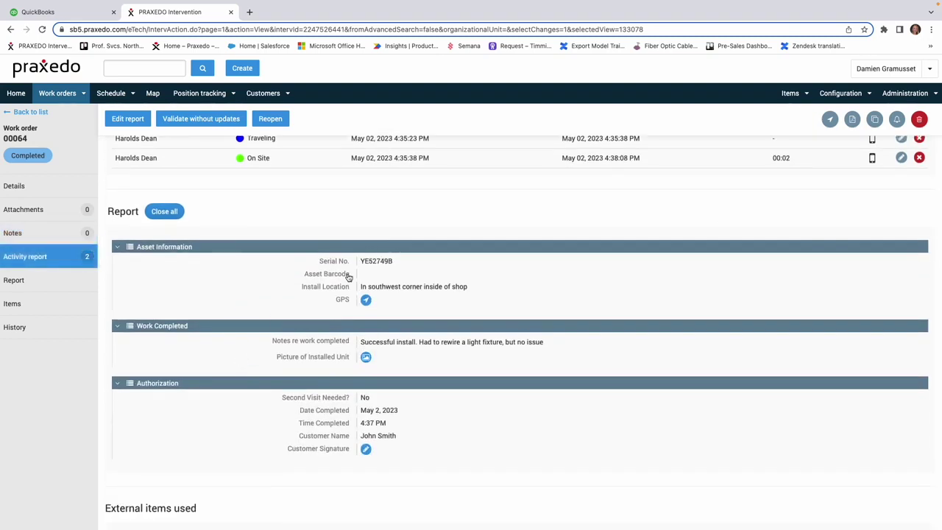
pyautogui.scroll(-4, 450, 349)
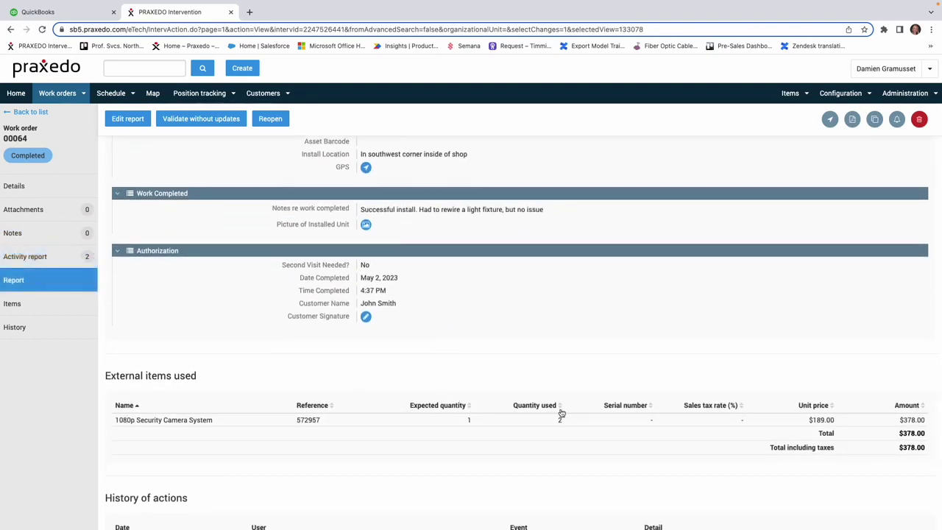
pyautogui.scroll(-2, 505, 447)
pyautogui.scroll(10, 505, 447)
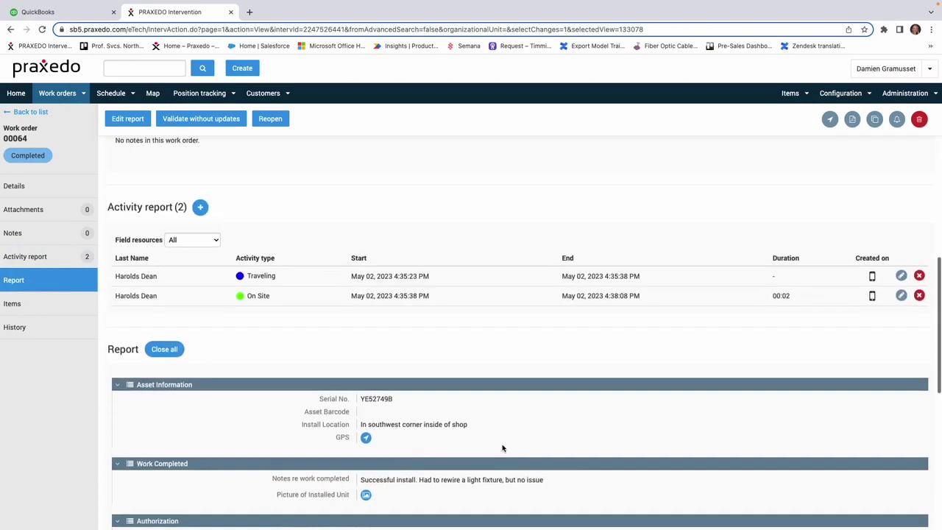
pyautogui.scroll(5, 429, 427)
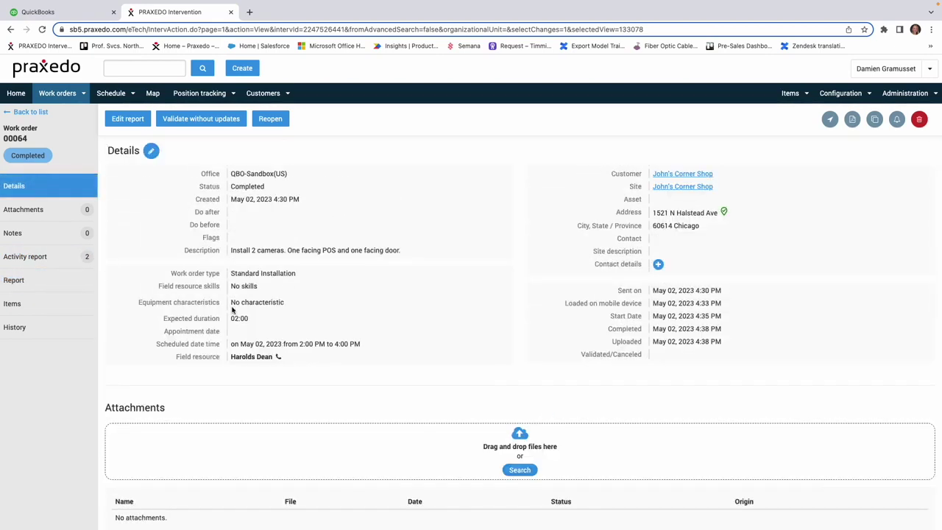
# Open the completed work order's report for editing and add the Labor Hours item to its items used.
pyautogui.click(128, 124)
pyautogui.scroll(2, 215, 283)
pyautogui.scroll(1, 215, 283)
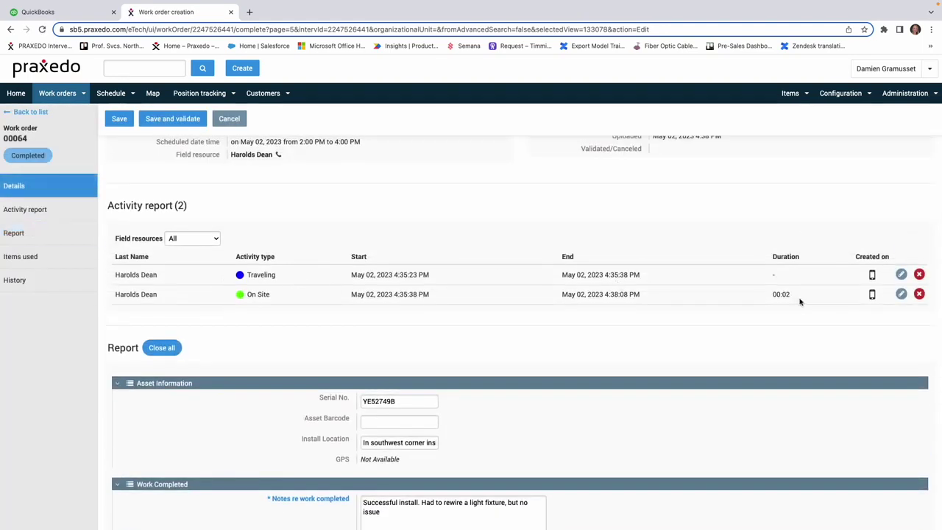
pyautogui.scroll(-8, 665, 360)
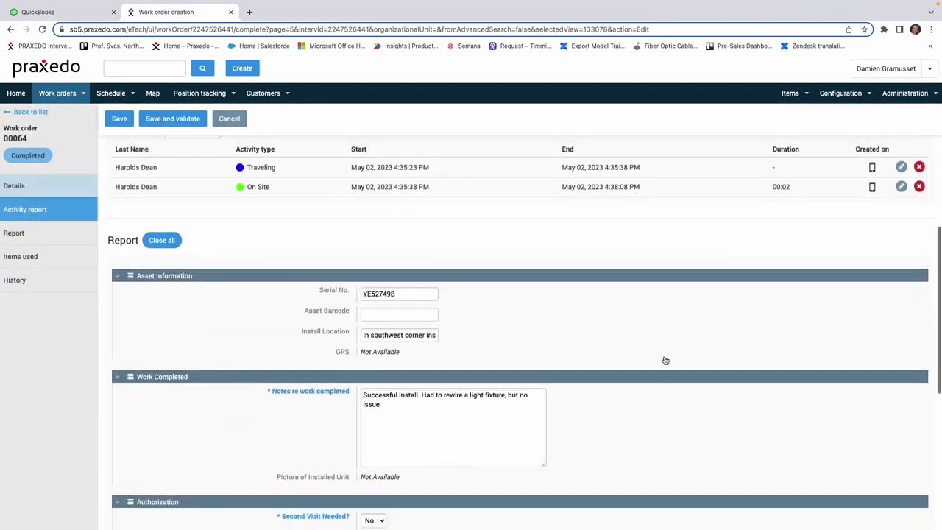
pyautogui.scroll(-2, 665, 360)
pyautogui.click(246, 391)
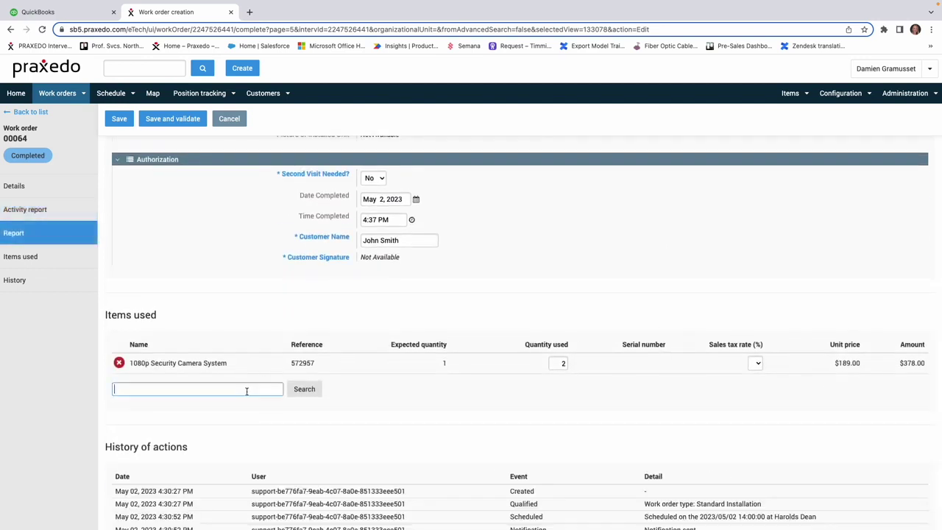
pyautogui.write('labor')
pyautogui.press('Return')
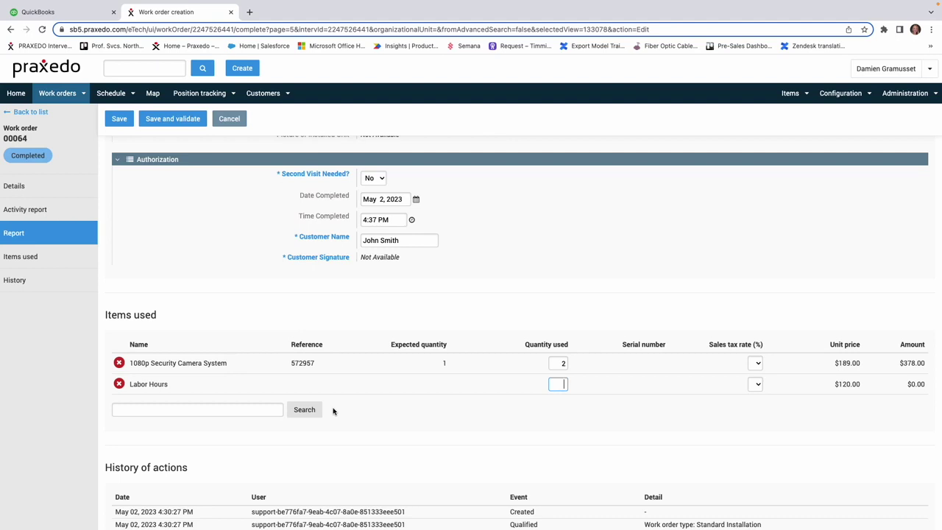
# Set the quantity used for Labor Hours to 1 and save the report.
pyautogui.press('Tab')
pyautogui.scroll(1, 357, 393)
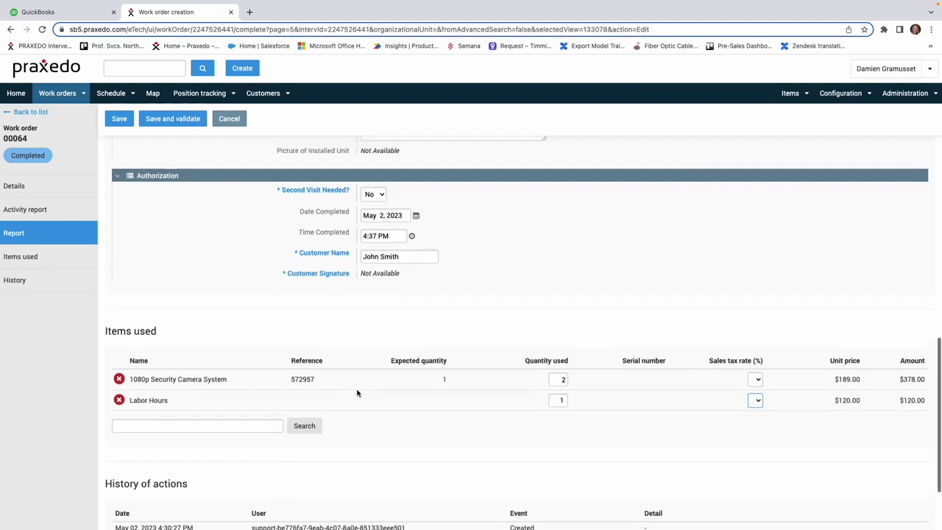
pyautogui.click(114, 119)
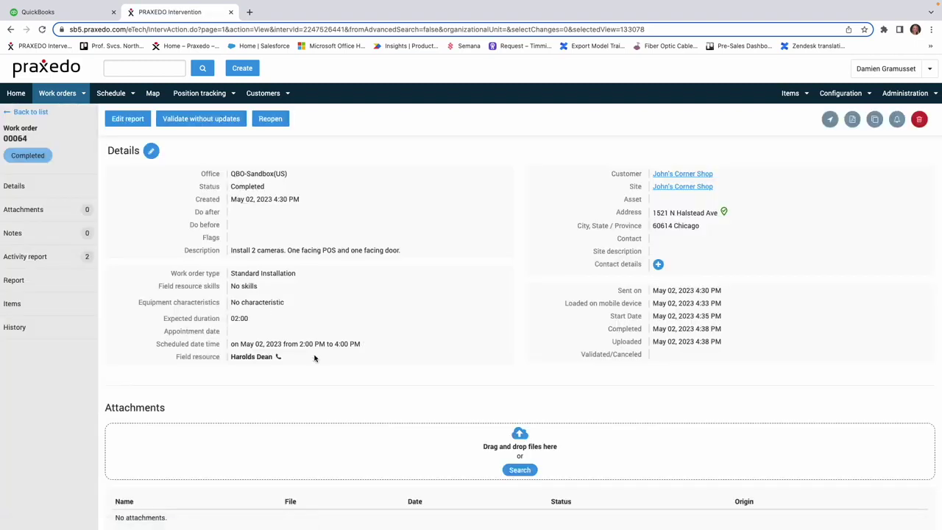
# Check the work order's external items used, validate it without updates, and return to the home page.
pyautogui.scroll(-8, 312, 356)
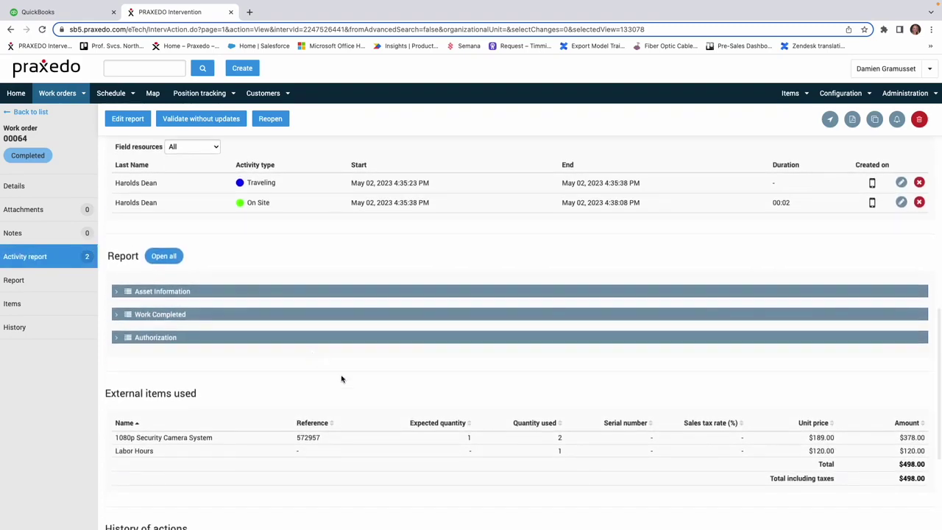
pyautogui.scroll(8, 747, 442)
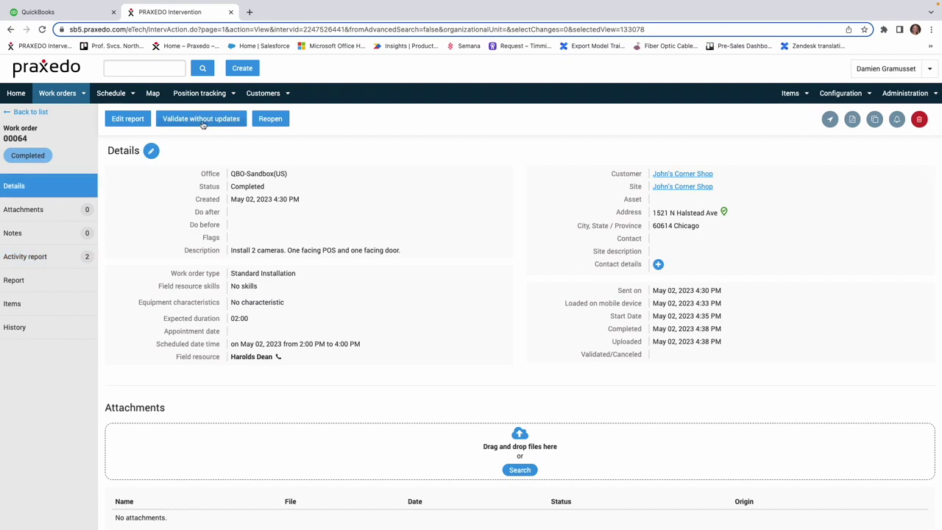
pyautogui.click(201, 120)
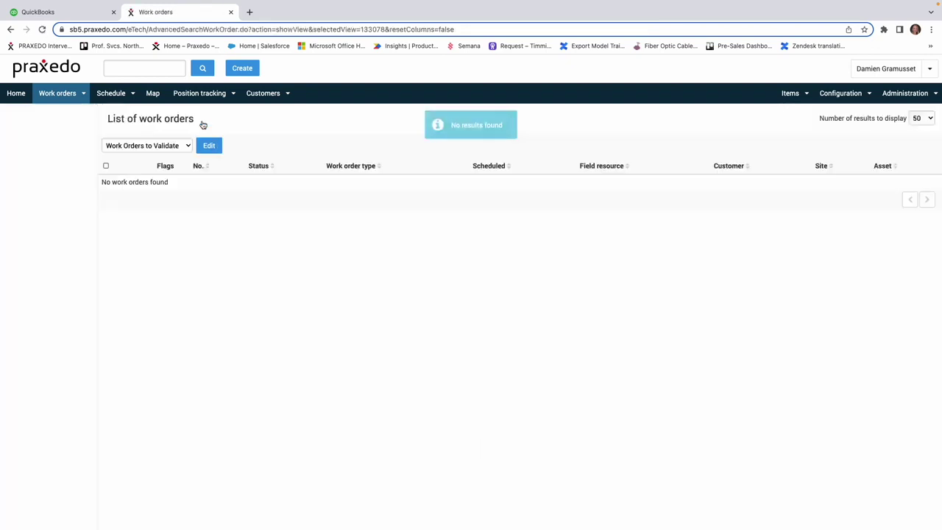
pyautogui.click(14, 95)
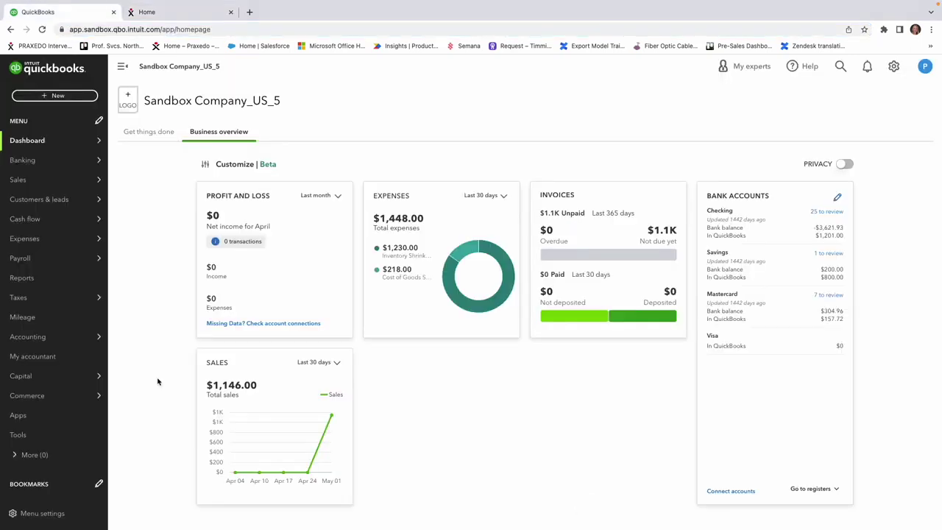
# Switch to QuickBooks, open the John's Corner Shop invoice from the sales invoices, and expand its products and services.
pyautogui.moveTo(82, 181)
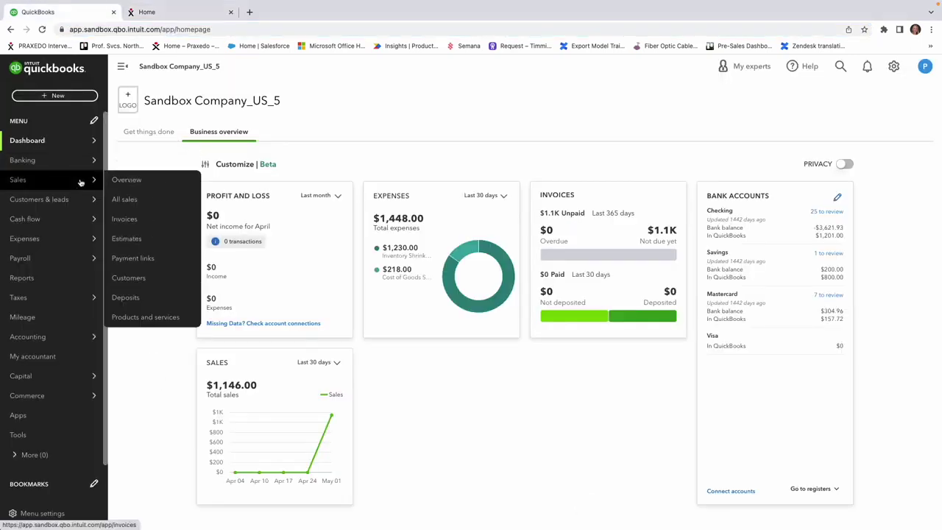
pyautogui.click(159, 225)
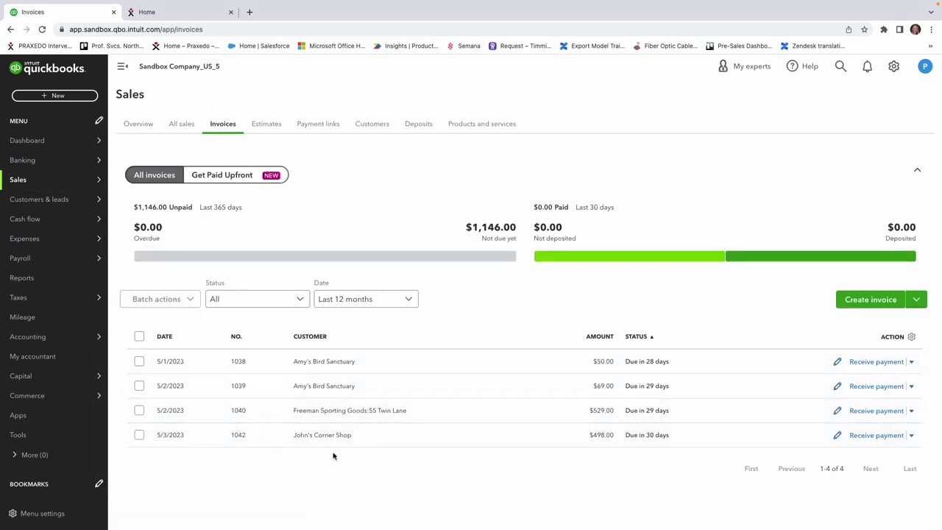
pyautogui.click(388, 440)
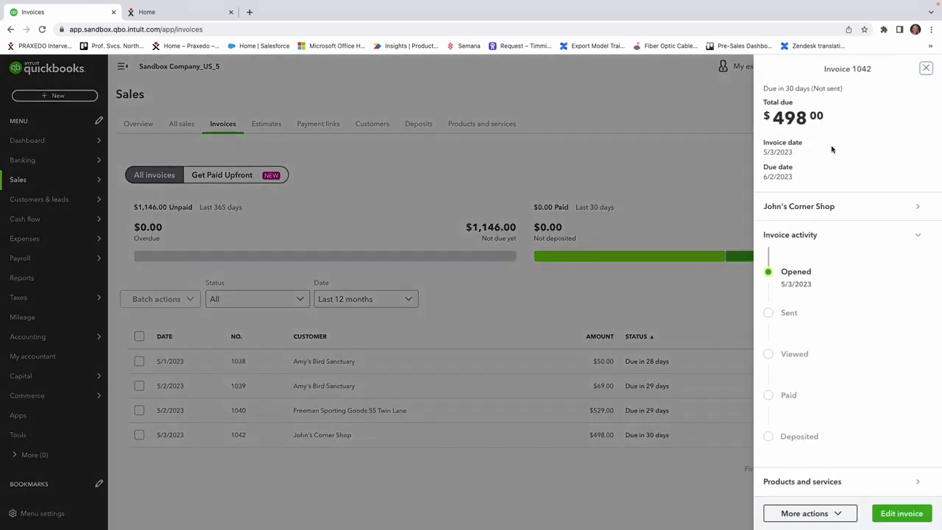
pyautogui.click(841, 484)
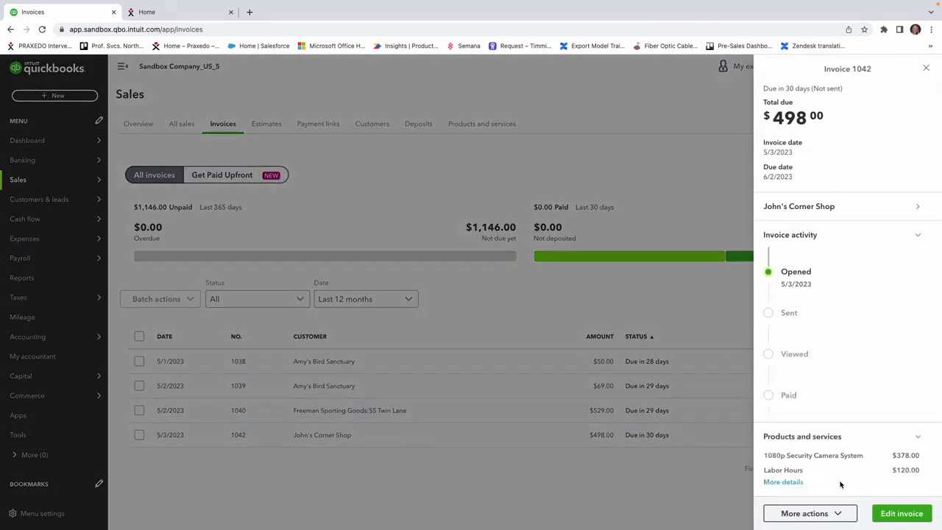